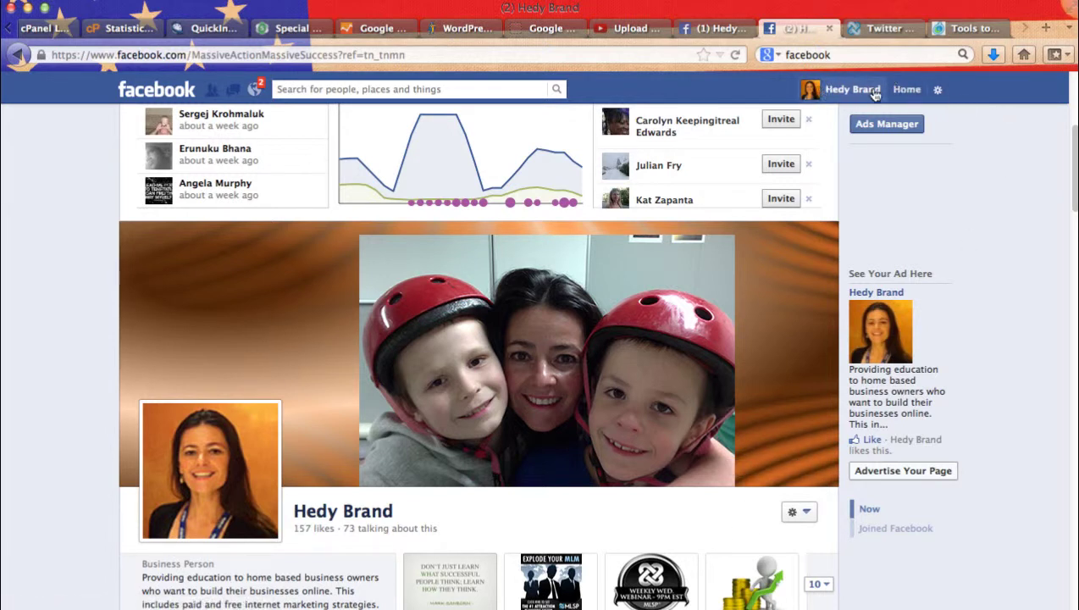
Go to the brand's profile timeline and open the gear menu's advertising options.
left_click(727, 27)
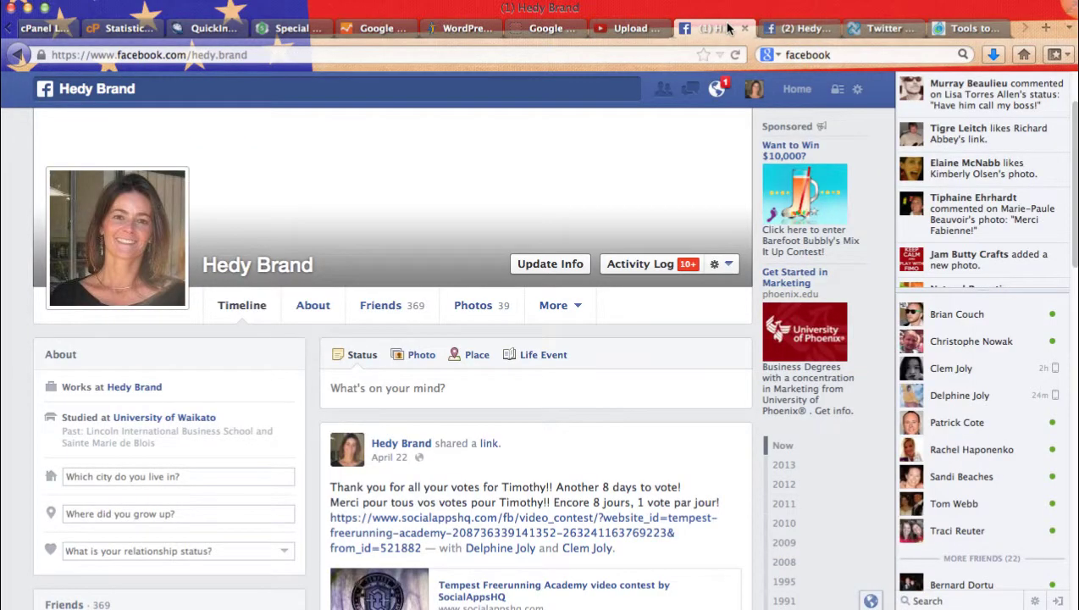
left_click(860, 93)
Create a new ad with the brand page as destination, keeping the Get More Page Likes objective.
left_click(781, 222)
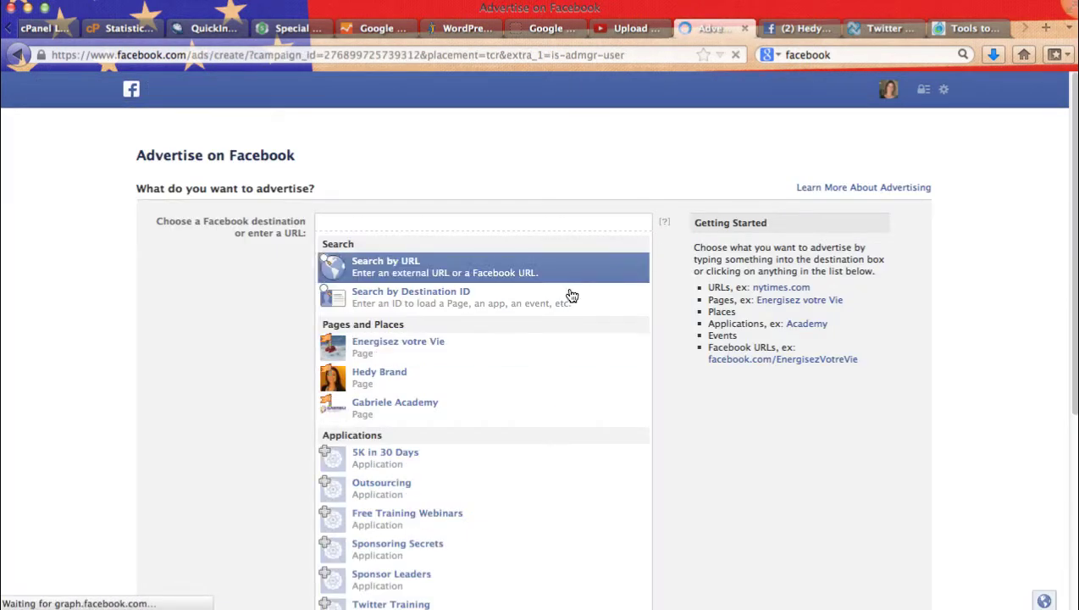
left_click(513, 377)
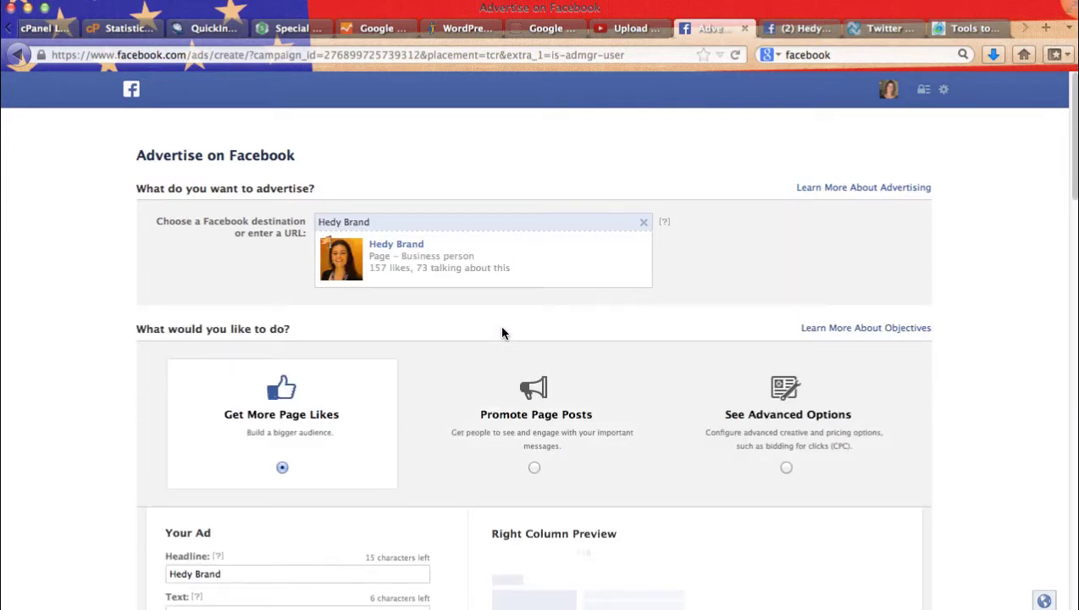
scroll(501, 333, "down", 3)
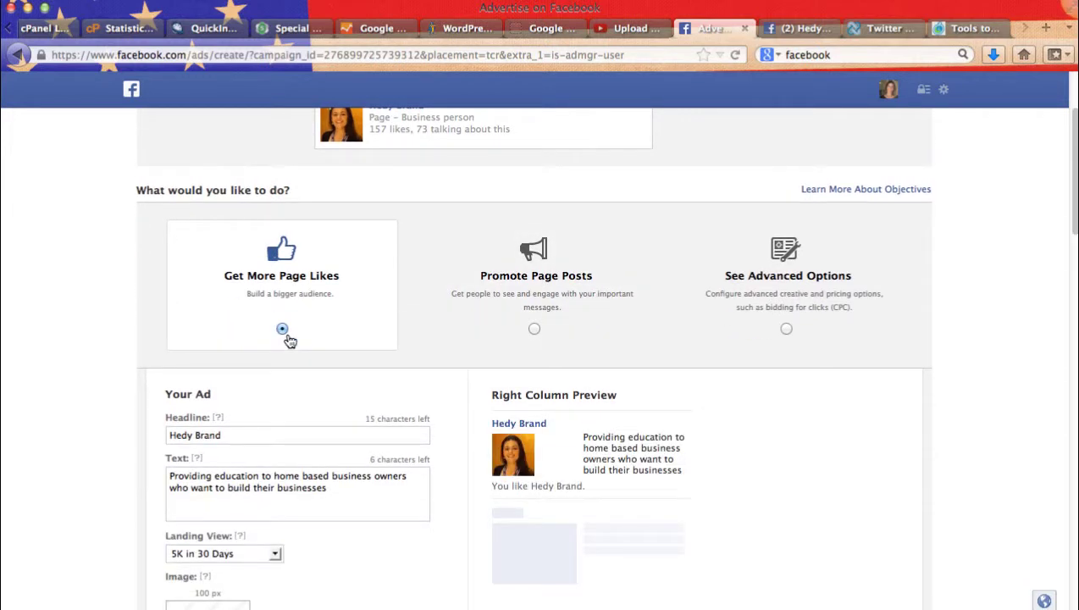
scroll(295, 343, "down", 4)
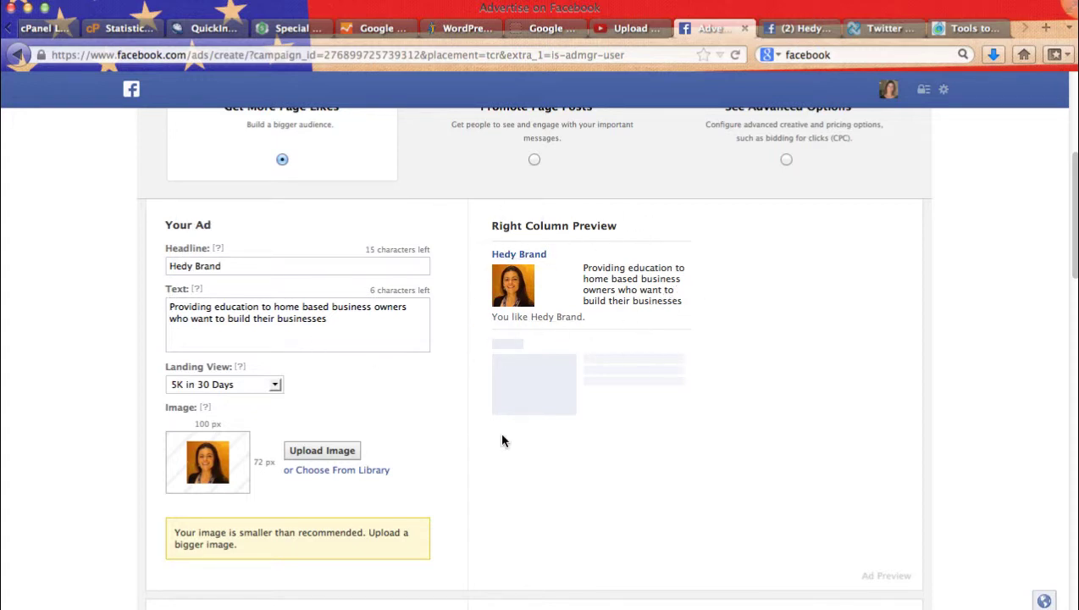
scroll(502, 441, "down", 2)
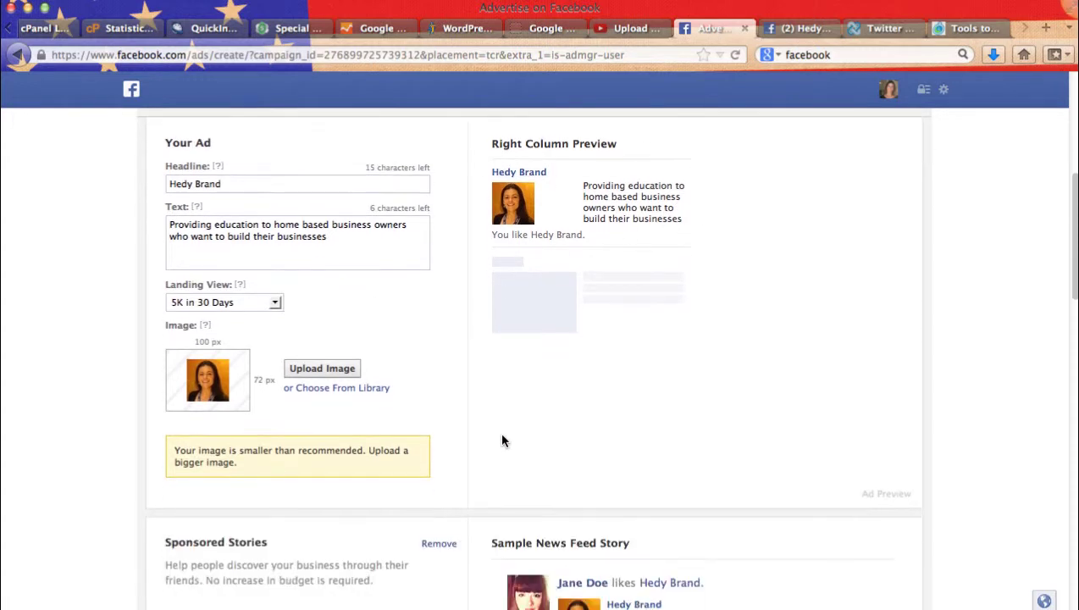
left_click(275, 302)
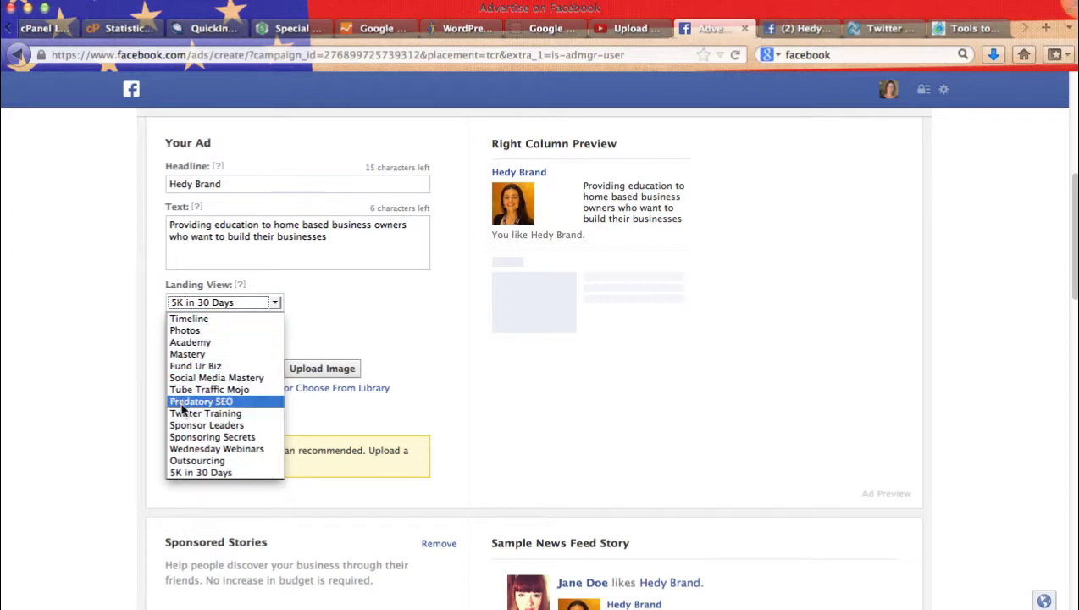
left_click(200, 474)
scroll(200, 483, "down", 1)
left_click(272, 286)
left_click(272, 285)
scroll(384, 309, "down", 3)
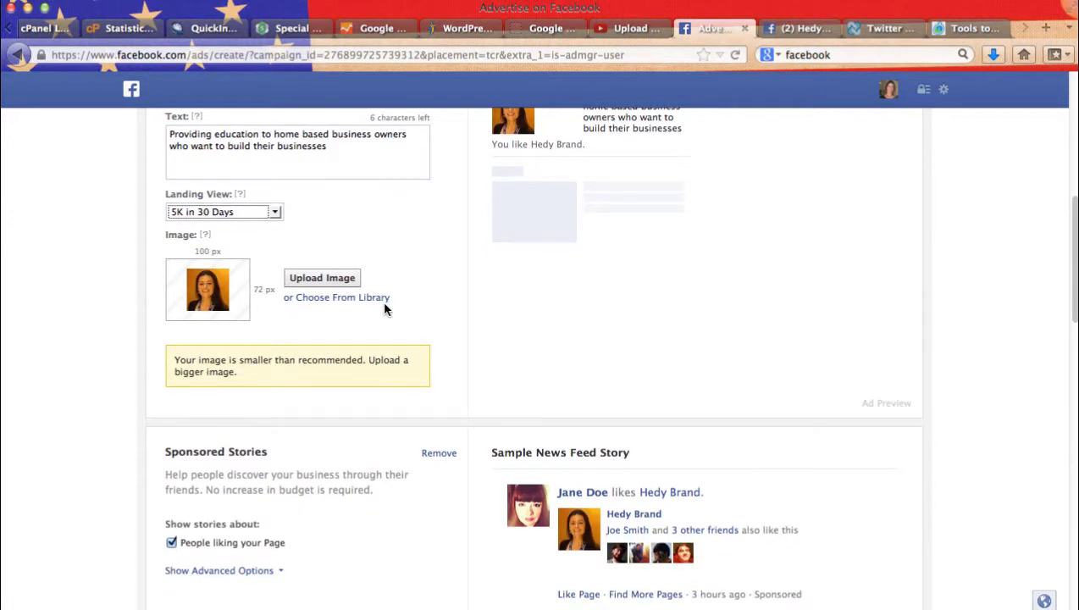
right_click(378, 288)
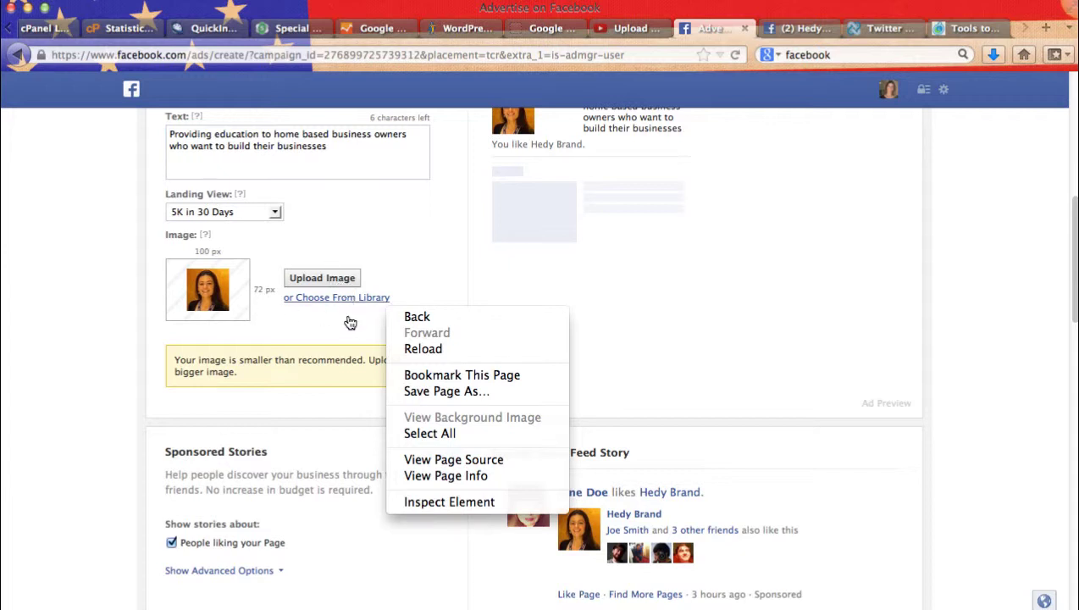
left_click(697, 278)
scroll(449, 474, "down", 2)
scroll(450, 477, "down", 3)
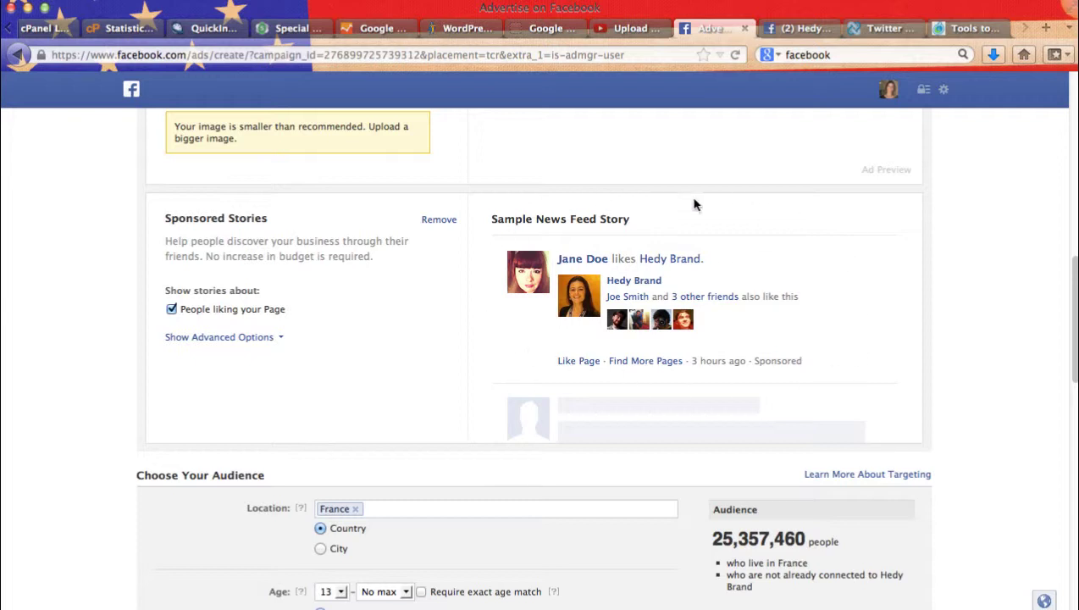
Replace France with the United States as the target location.
scroll(256, 383, "down", 5)
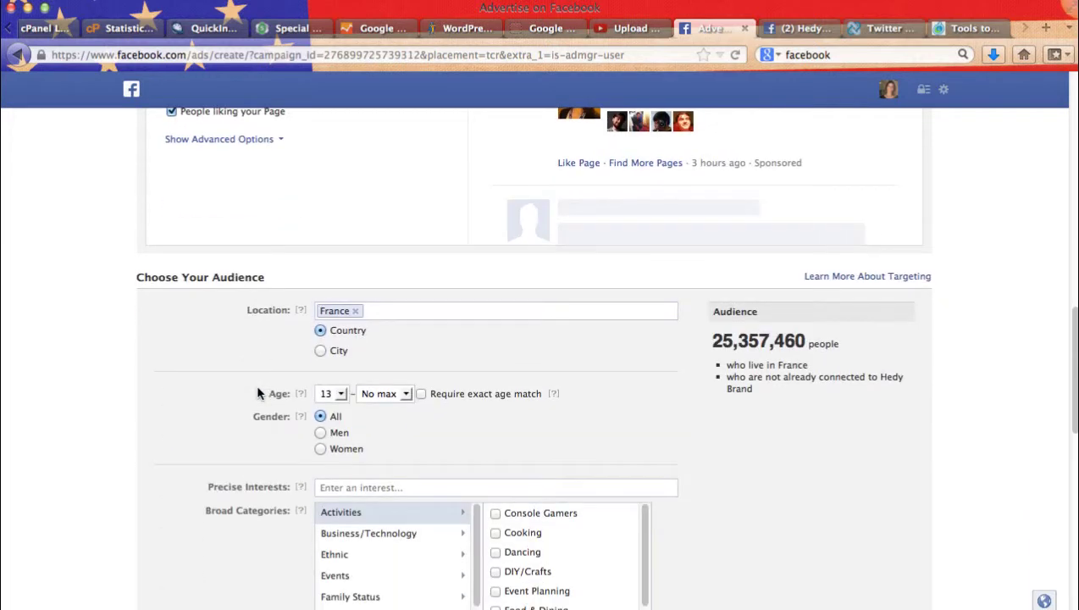
left_click(354, 311)
type("united")
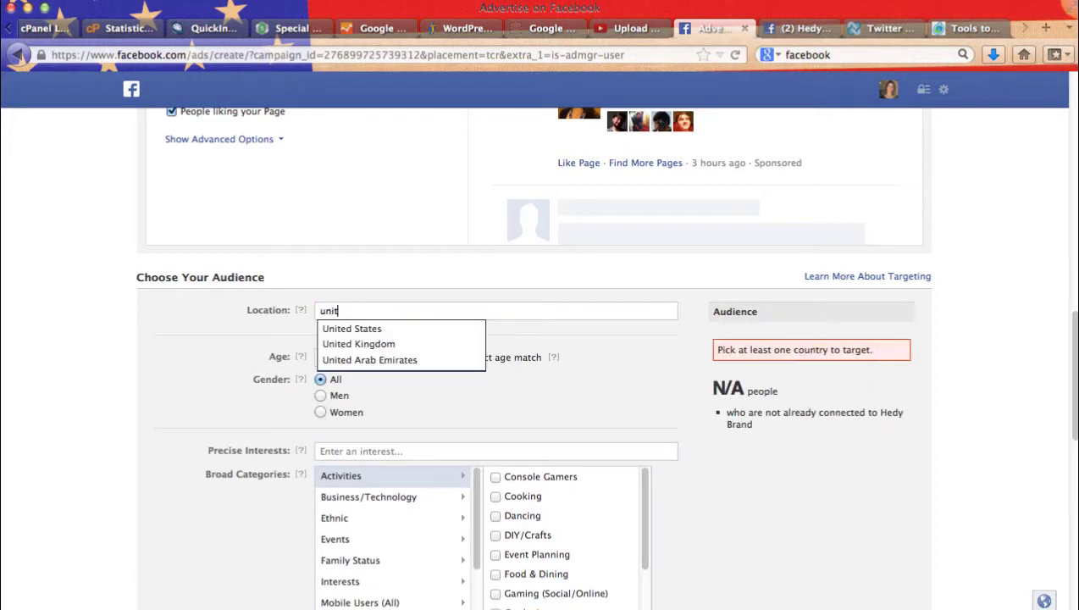
left_click(361, 330)
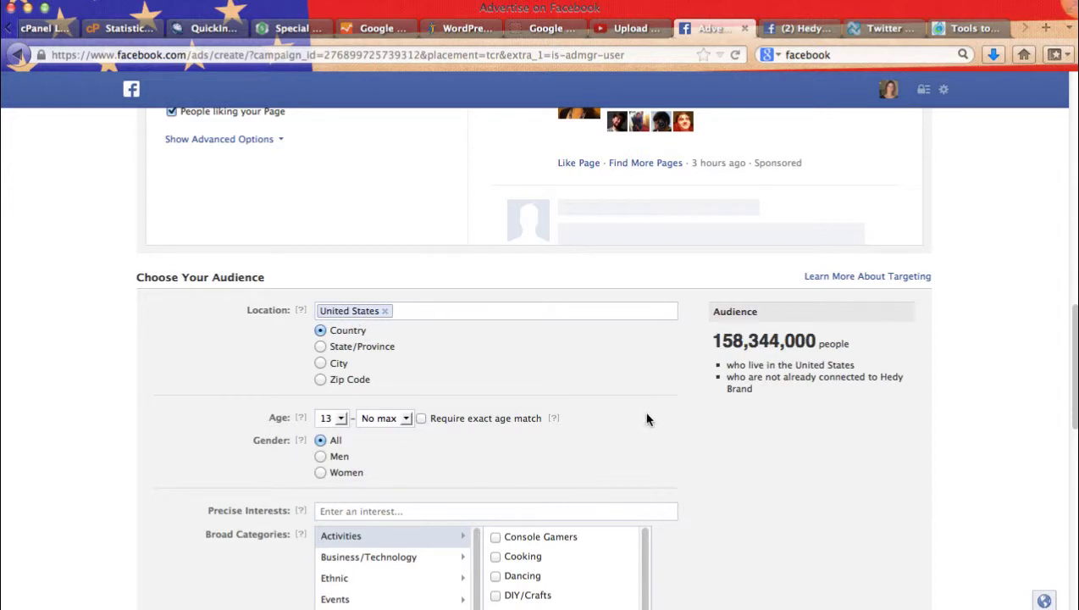
Set the audience age range to 25 through 60.
scroll(646, 418, "down", 3)
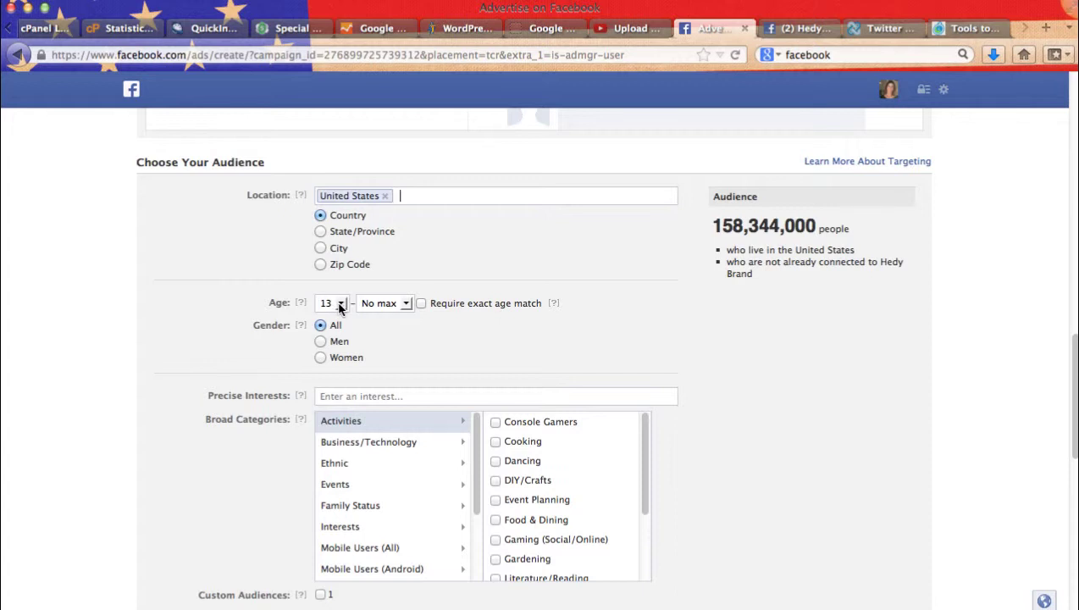
left_click(340, 306)
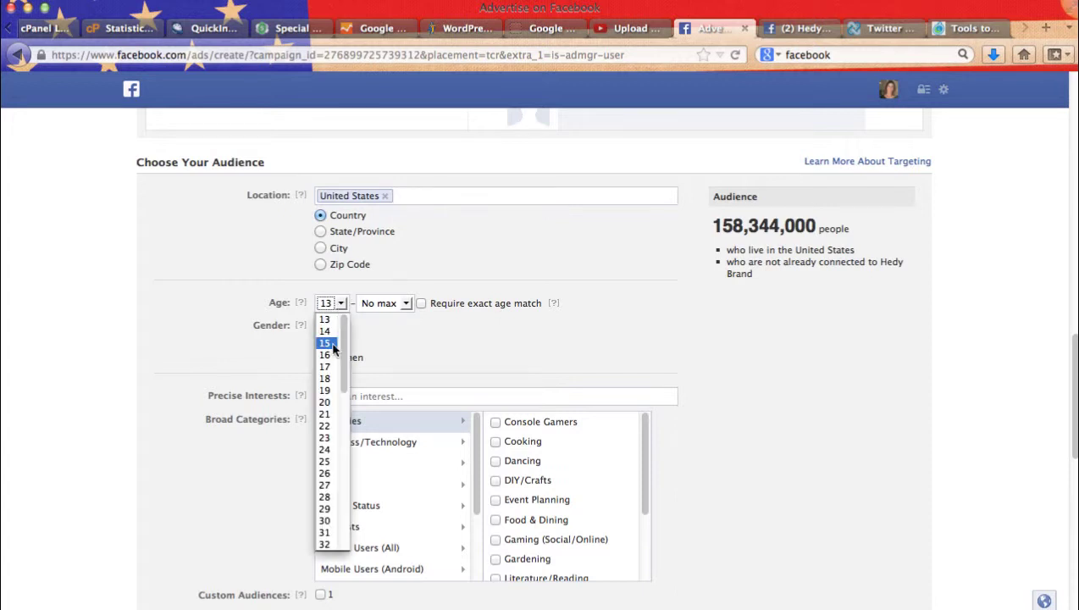
left_click(326, 460)
left_click(336, 462)
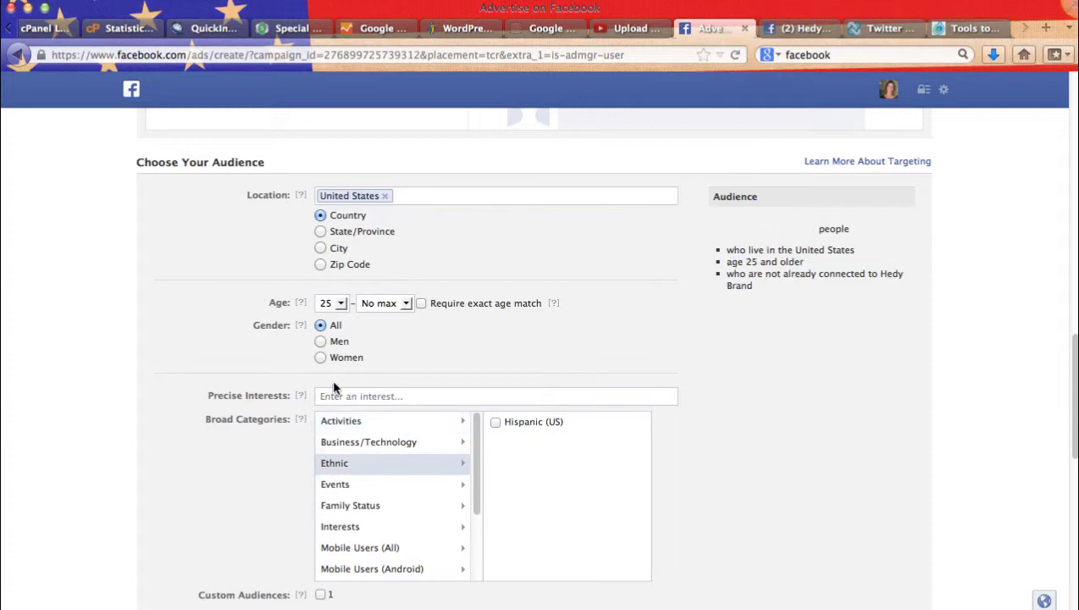
left_click(403, 305)
left_click(374, 484)
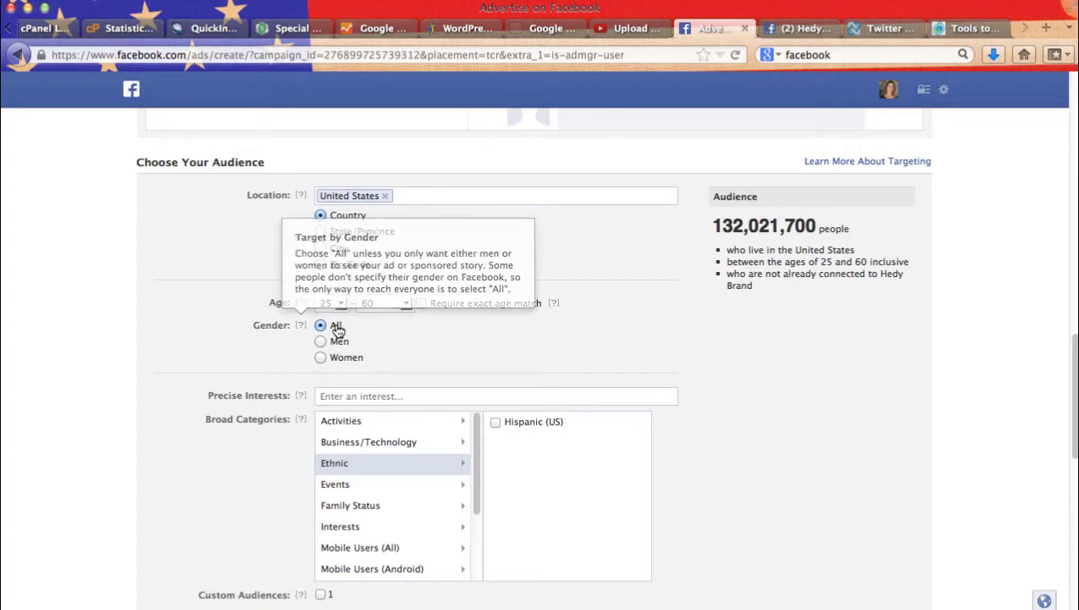
Set Connections to Anyone so the ad reaches people regardless of page connection.
scroll(462, 341, "down", 3)
scroll(462, 345, "down", 1)
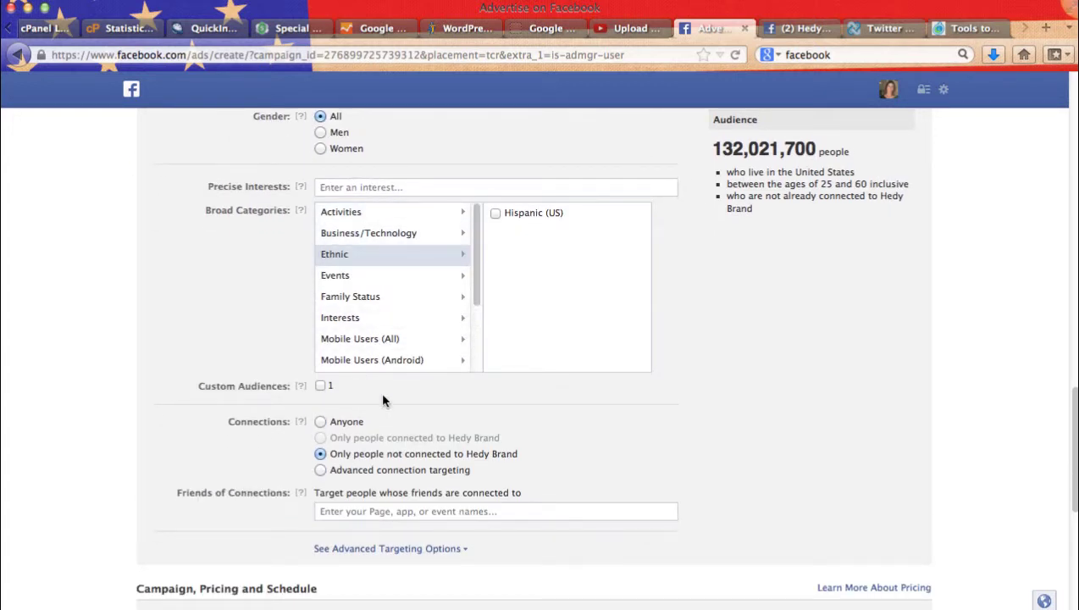
scroll(401, 451, "down", 3)
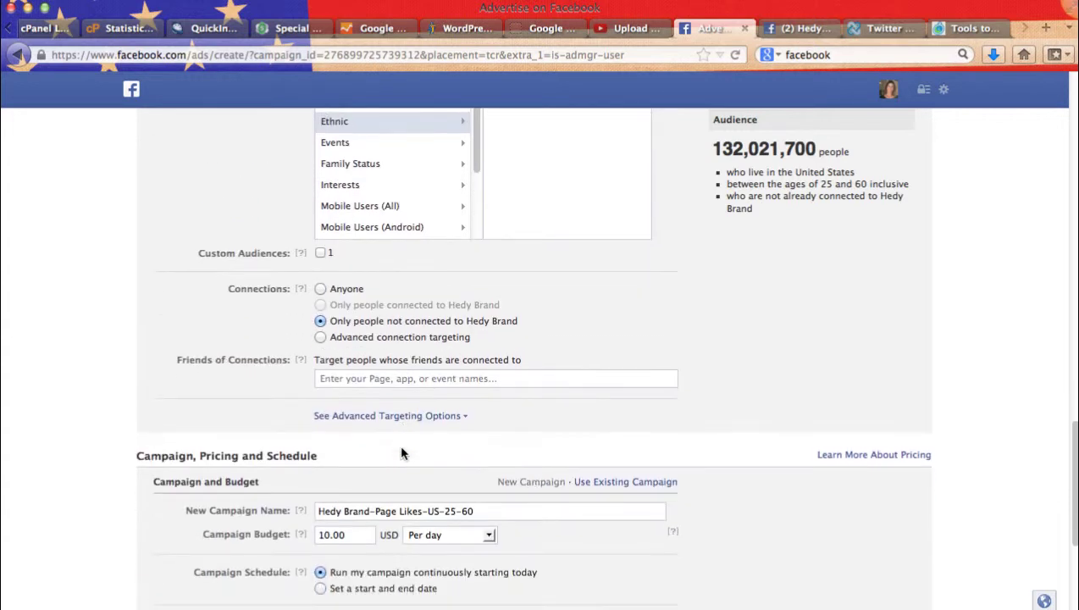
left_click(320, 289)
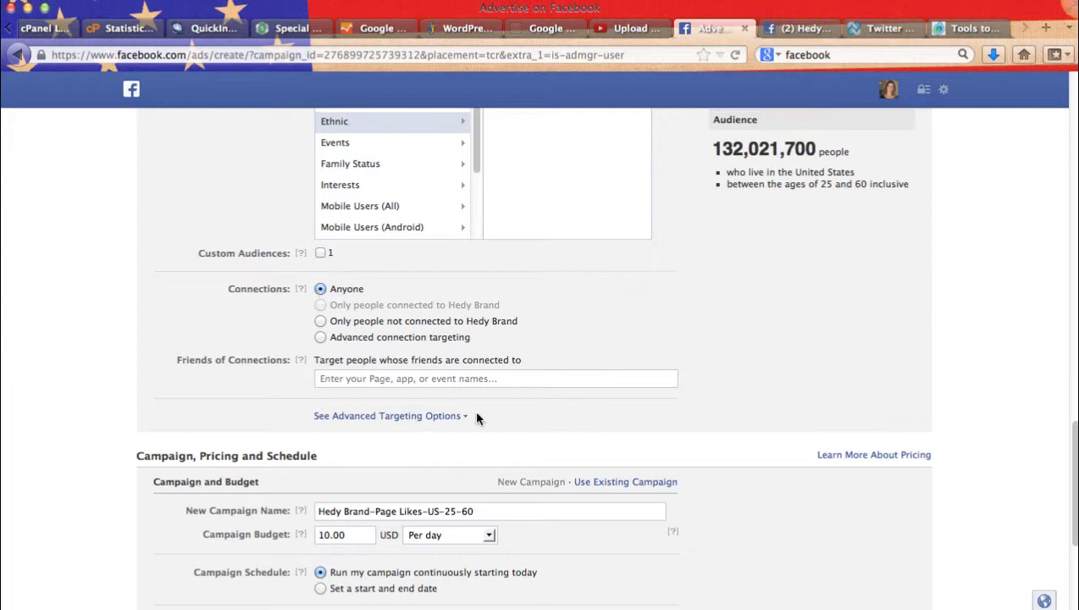
scroll(660, 397, "down", 4)
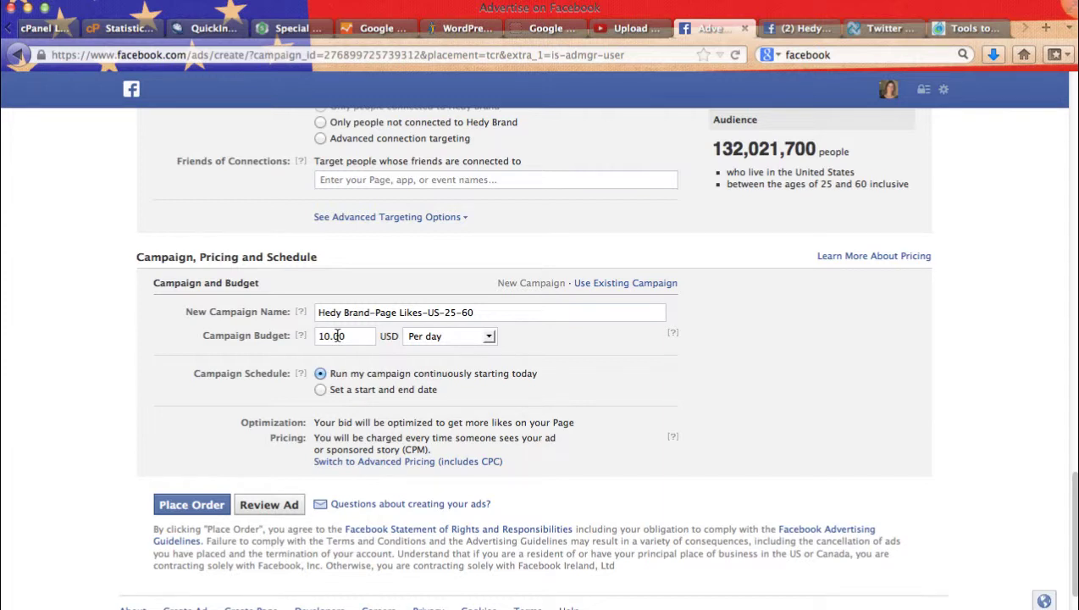
Switch to a start and end date, ending the campaign on April 28, 2013.
scroll(337, 335, "down", 2)
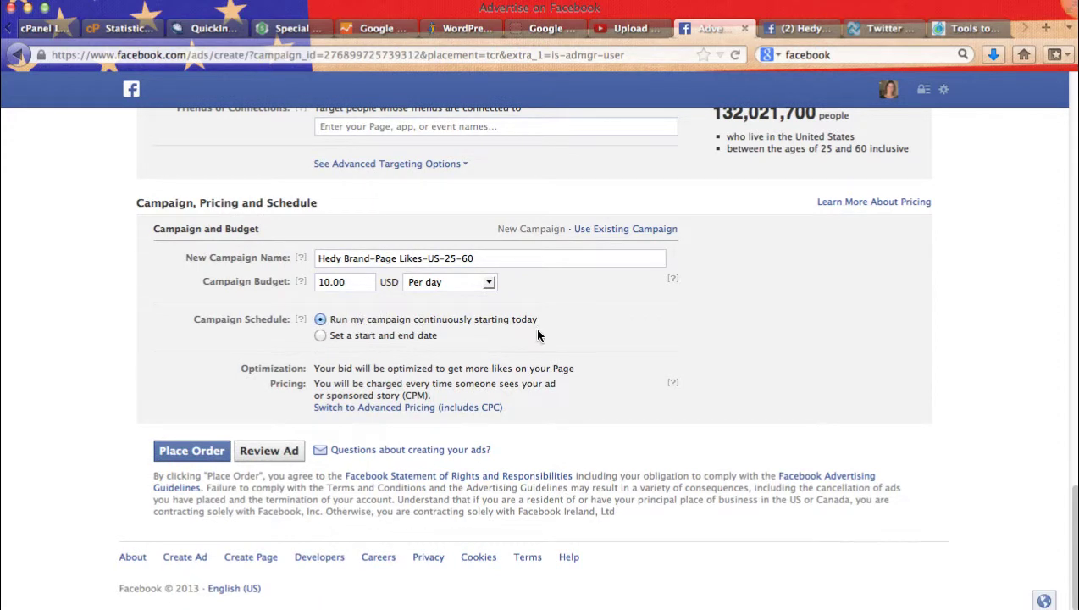
left_click(320, 336)
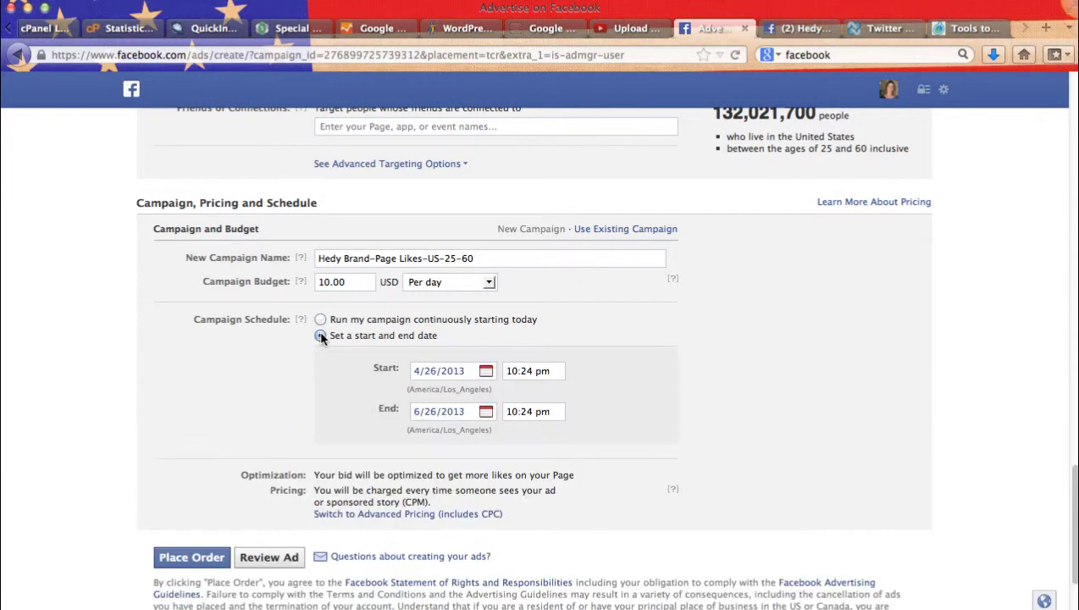
left_click(486, 411)
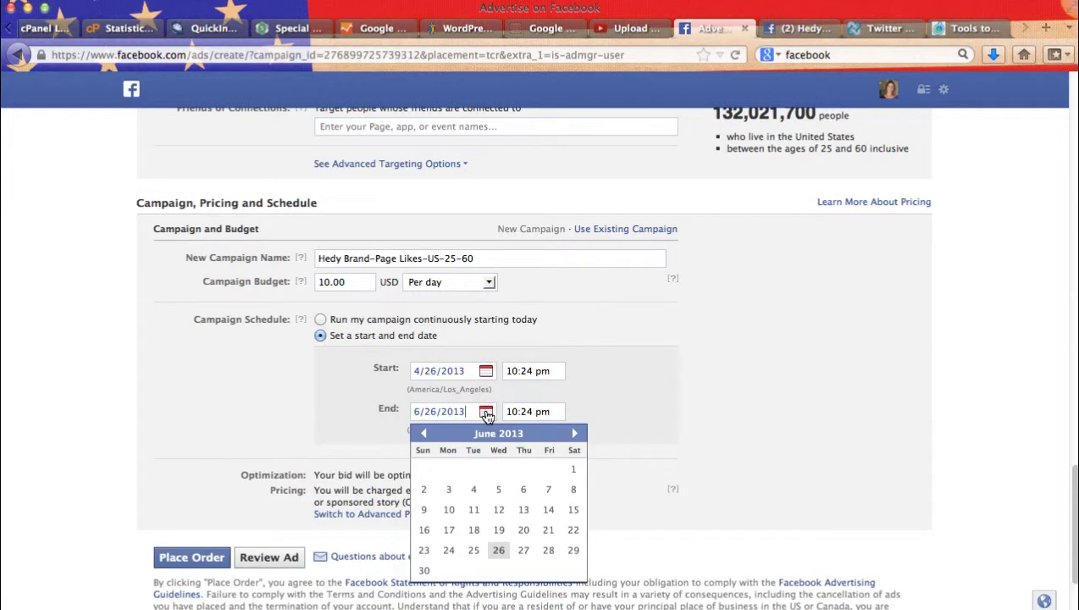
left_click(424, 433)
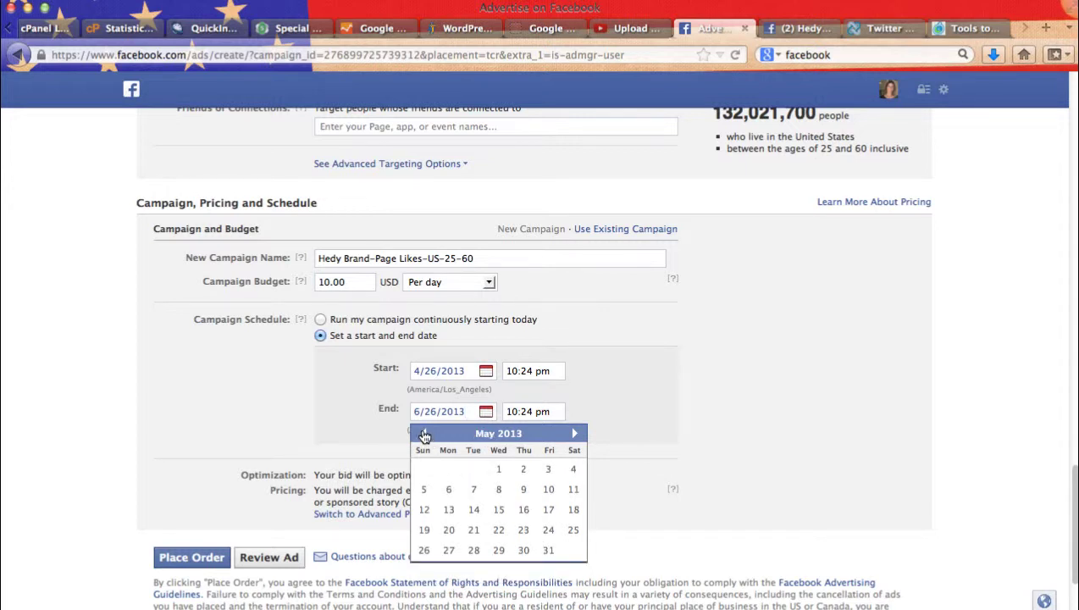
left_click(424, 433)
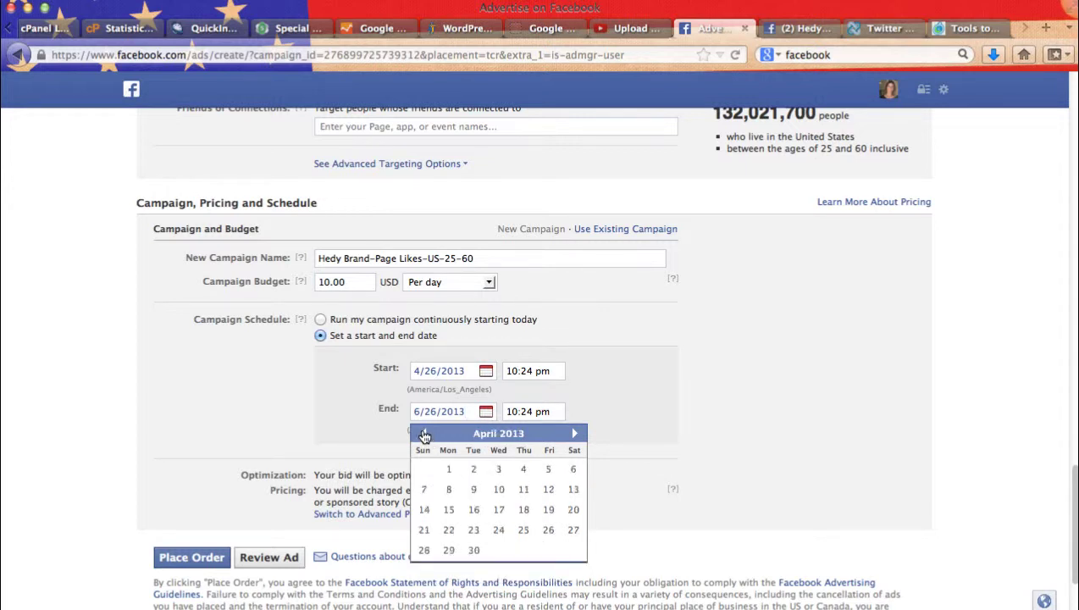
left_click(425, 550)
scroll(594, 507, "down", 3)
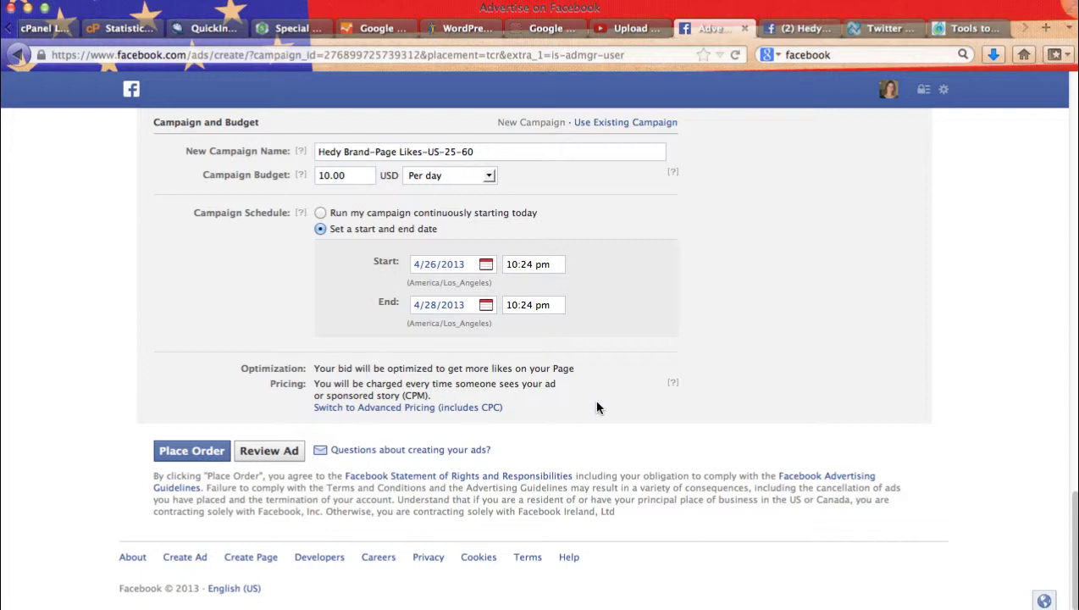
Use advanced pricing optimized for impressions at a $0.18 CPM bid.
left_click(388, 413)
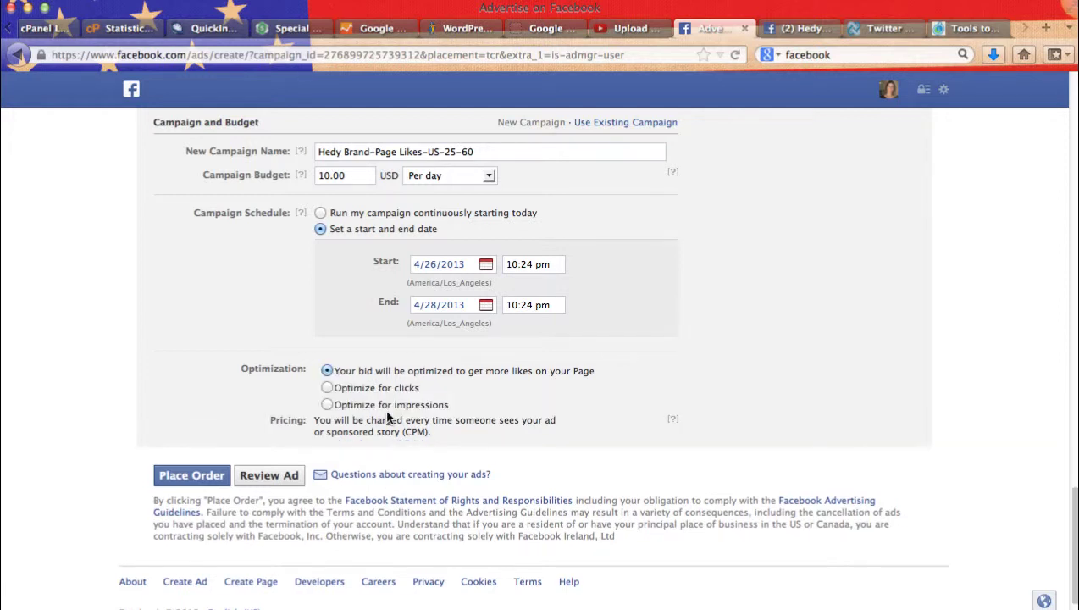
left_click(326, 387)
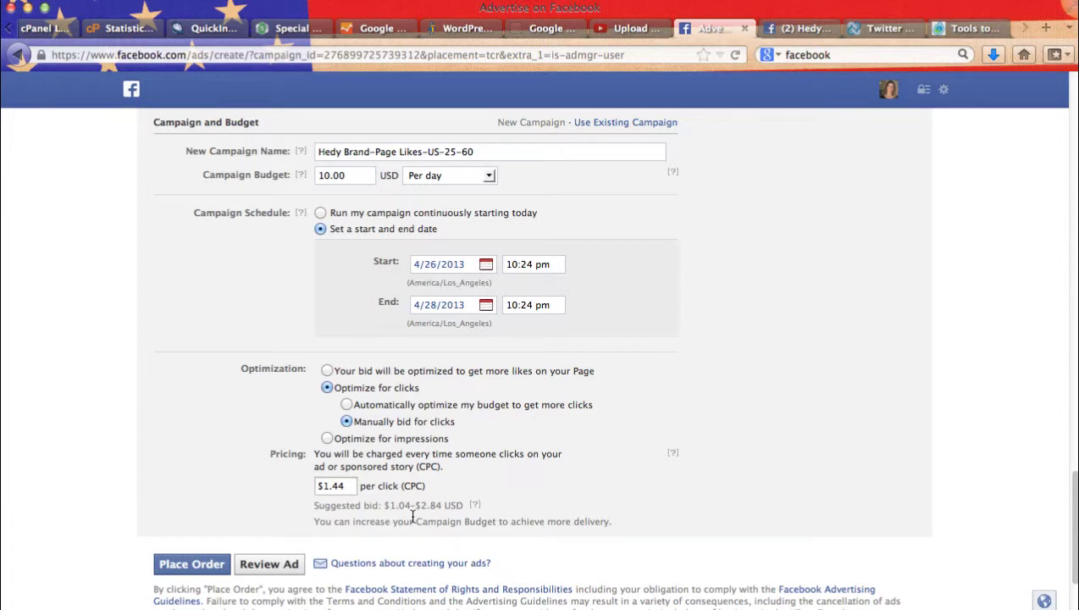
scroll(413, 515, "down", 2)
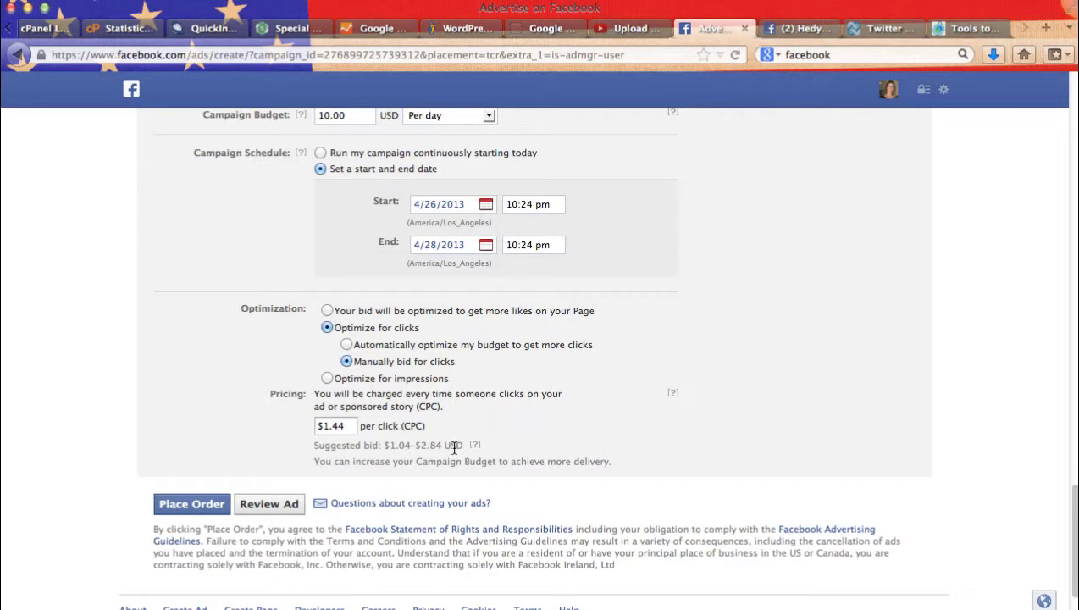
scroll(455, 447, "up", 1)
left_click(326, 415)
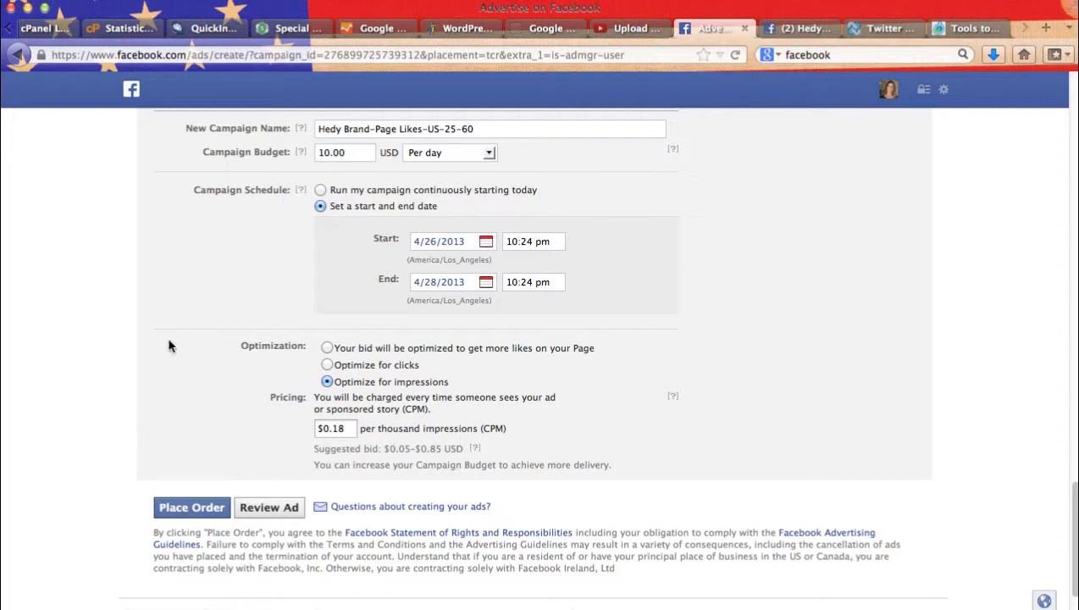
Go back from the unsaved page-likes ad form using the browser's Back button.
scroll(169, 343, "up", 5)
scroll(170, 344, "up", 7)
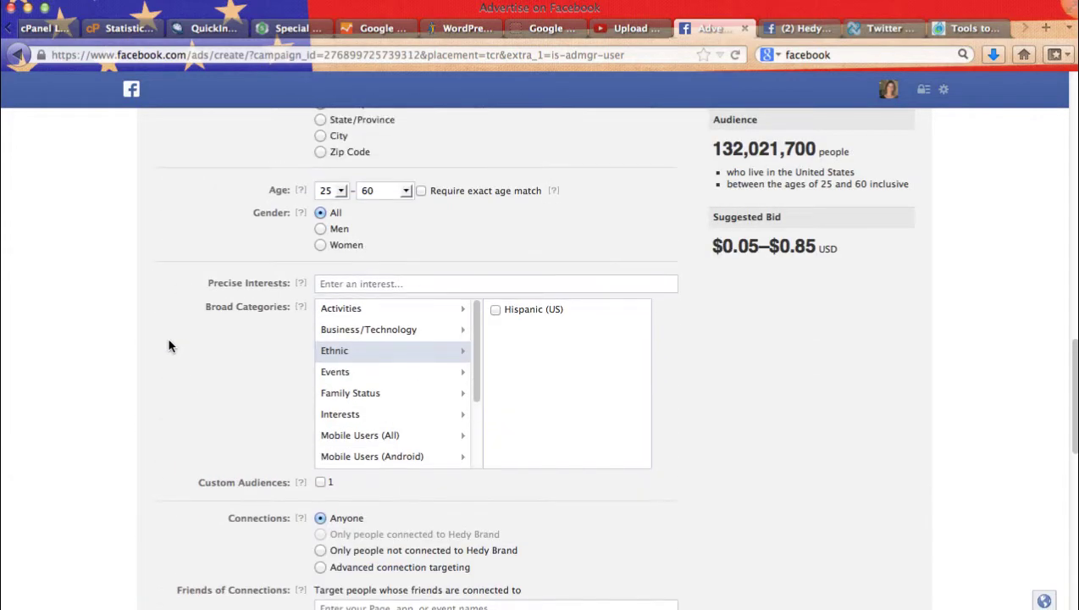
scroll(170, 344, "up", 7)
scroll(169, 343, "up", 10)
scroll(170, 344, "up", 3)
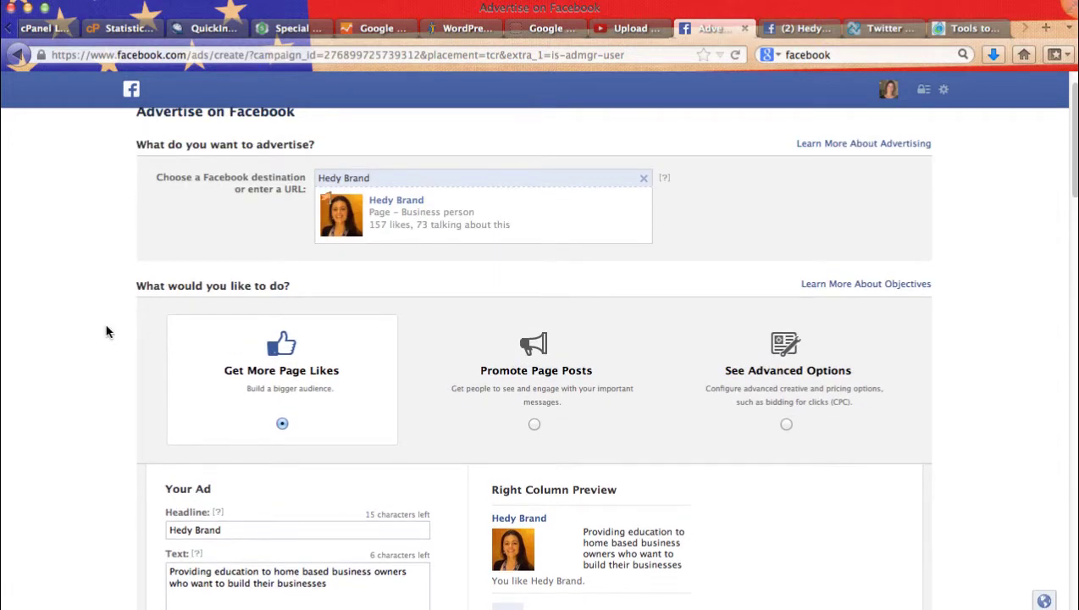
scroll(106, 331, "up", 1)
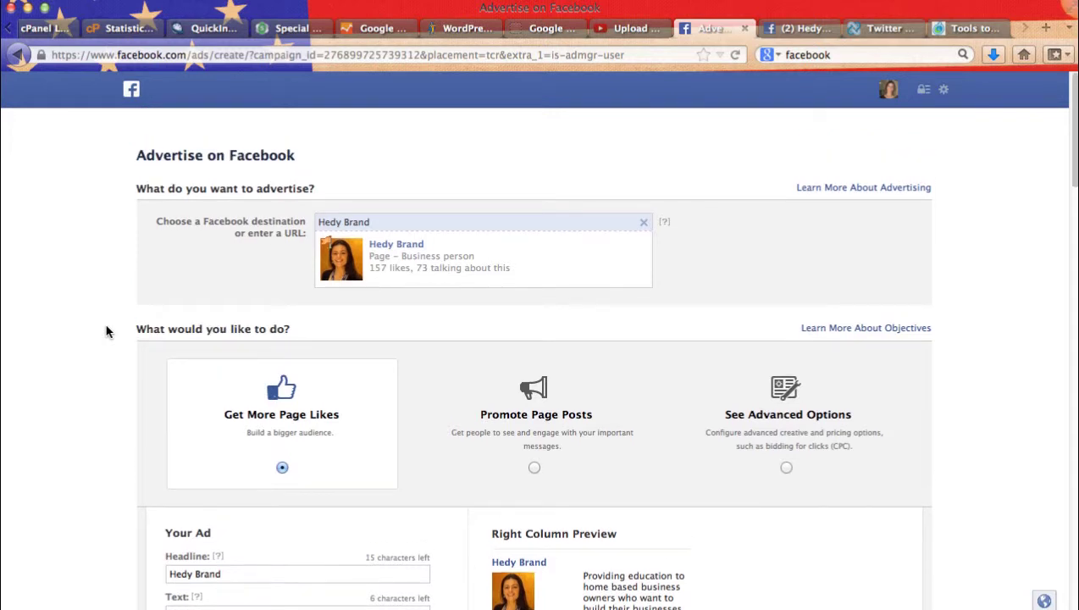
left_click(14, 56)
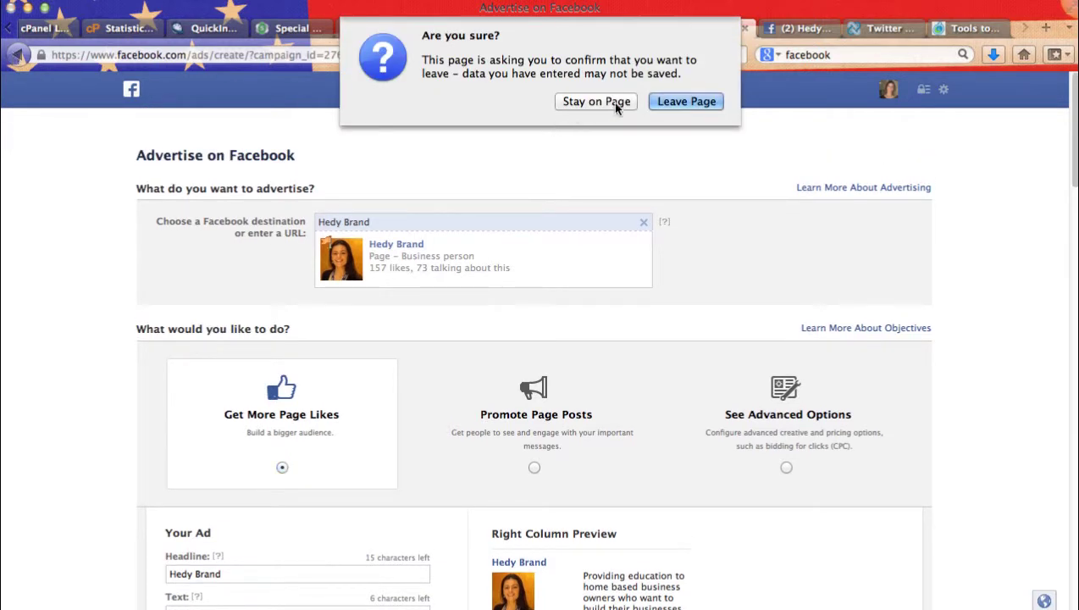
Confirm leaving the form and go to Manage Ads from the account menu.
left_click(672, 109)
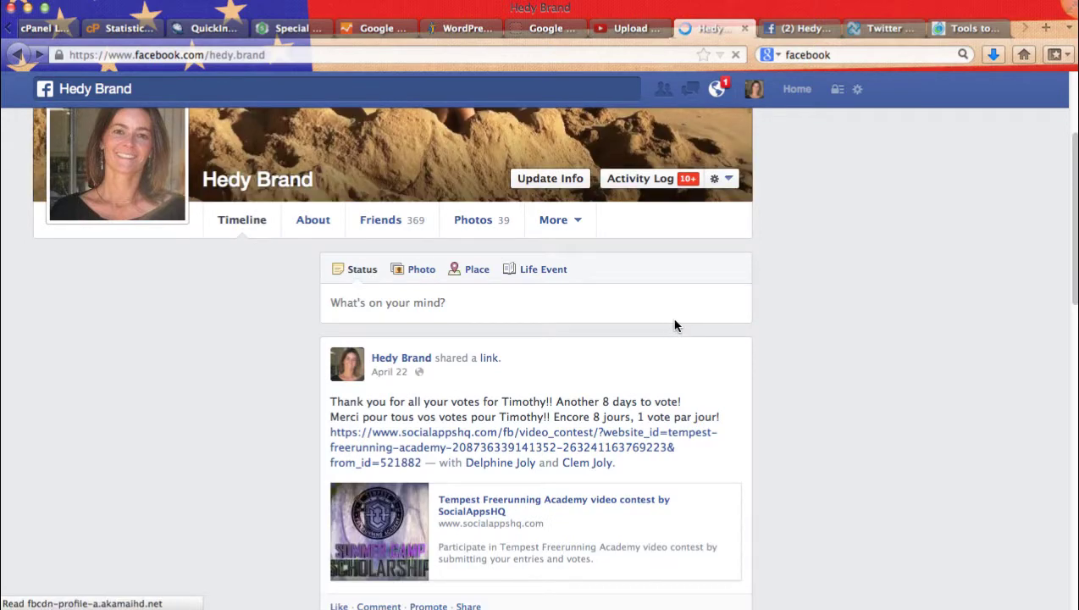
left_click(856, 91)
left_click(749, 237)
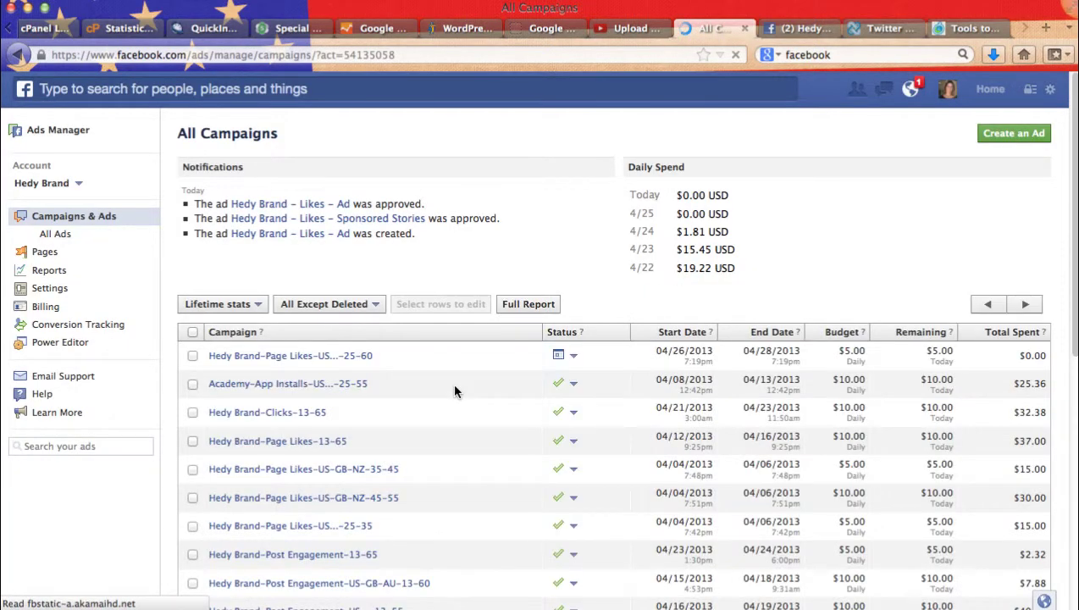
Check the Page Likes-US-25-60 campaign's Scheduled status without changing it.
scroll(455, 390, "down", 1)
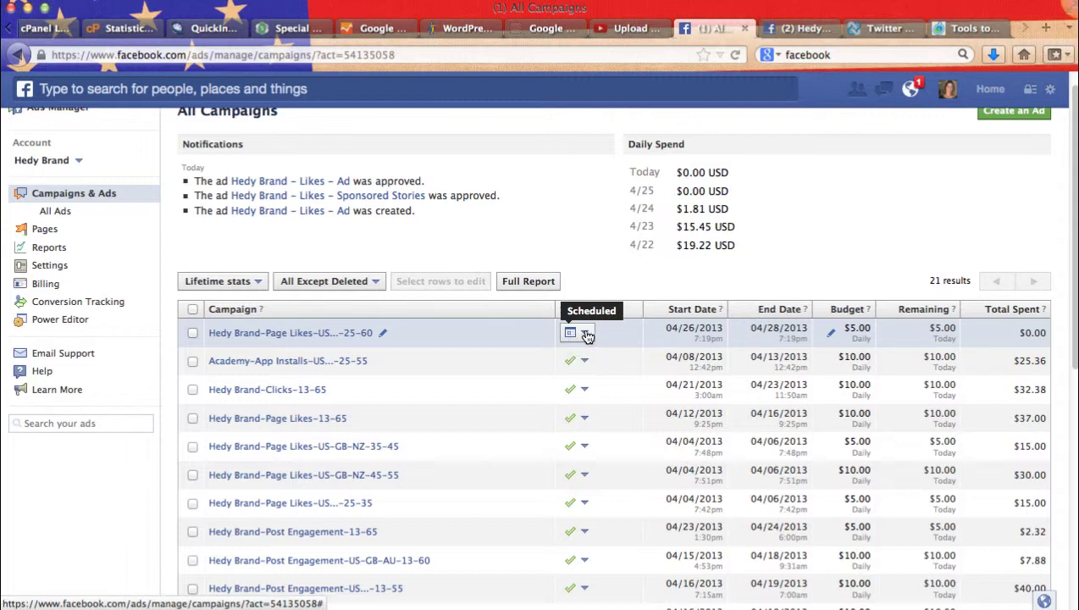
left_click(585, 335)
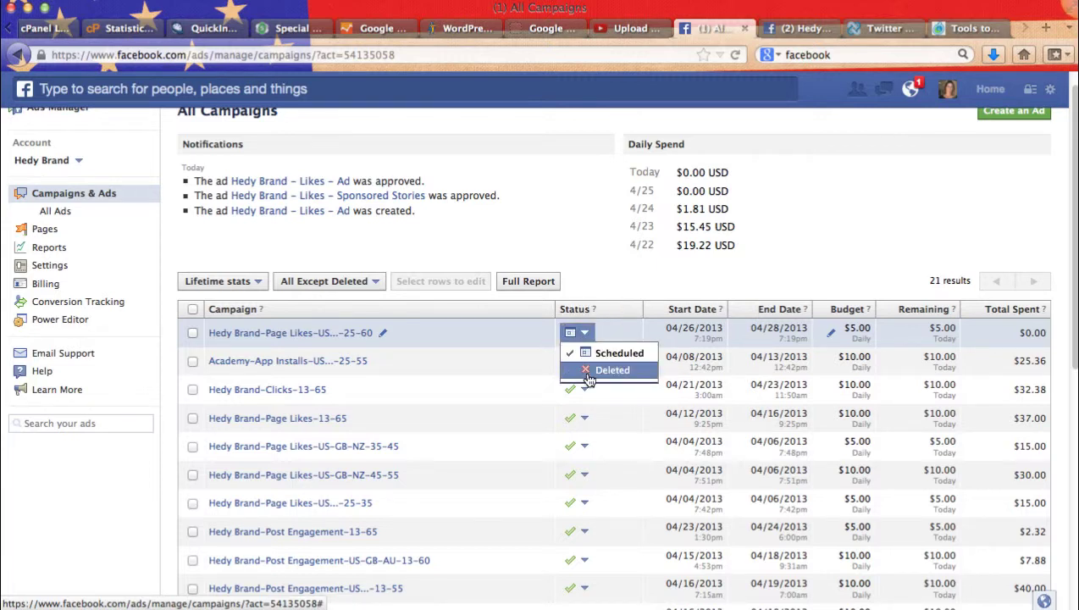
left_click(581, 334)
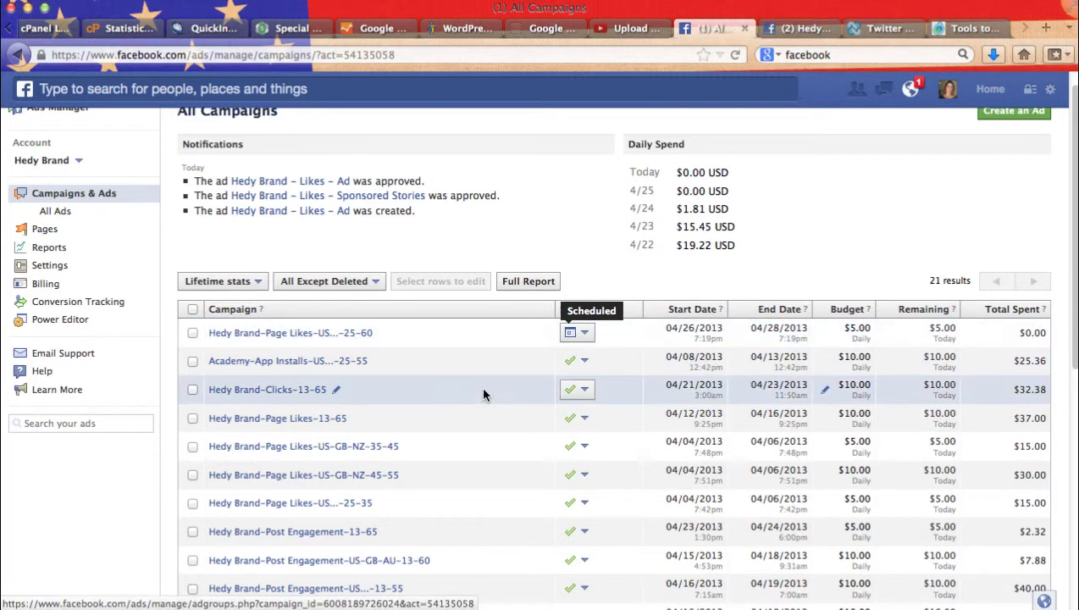
scroll(482, 393, "up", 1)
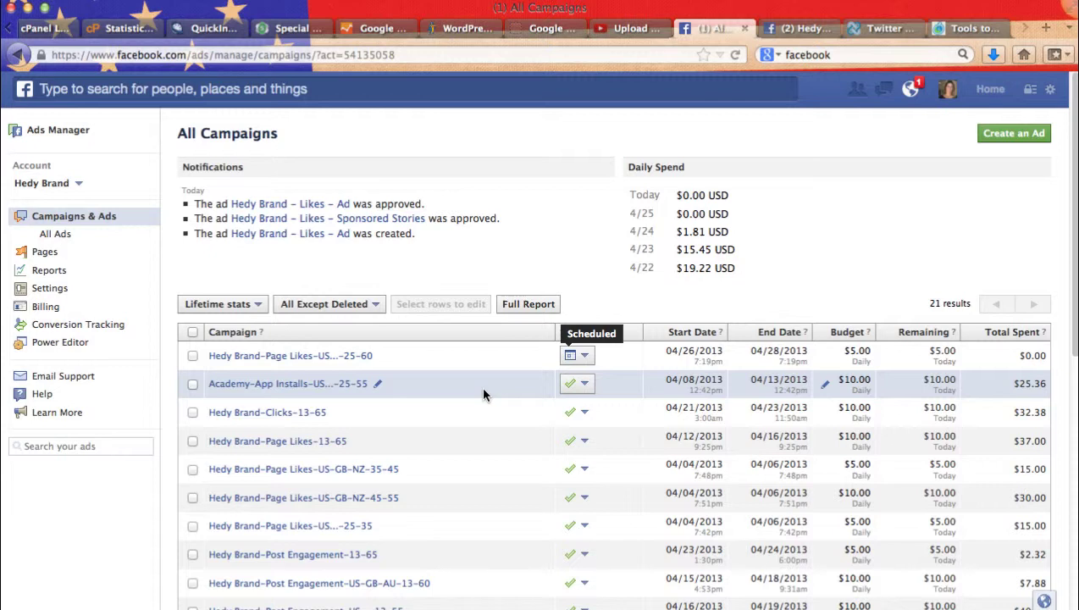
Start another ad with Hedy Brand under Pages and Places as the destination.
left_click(1003, 138)
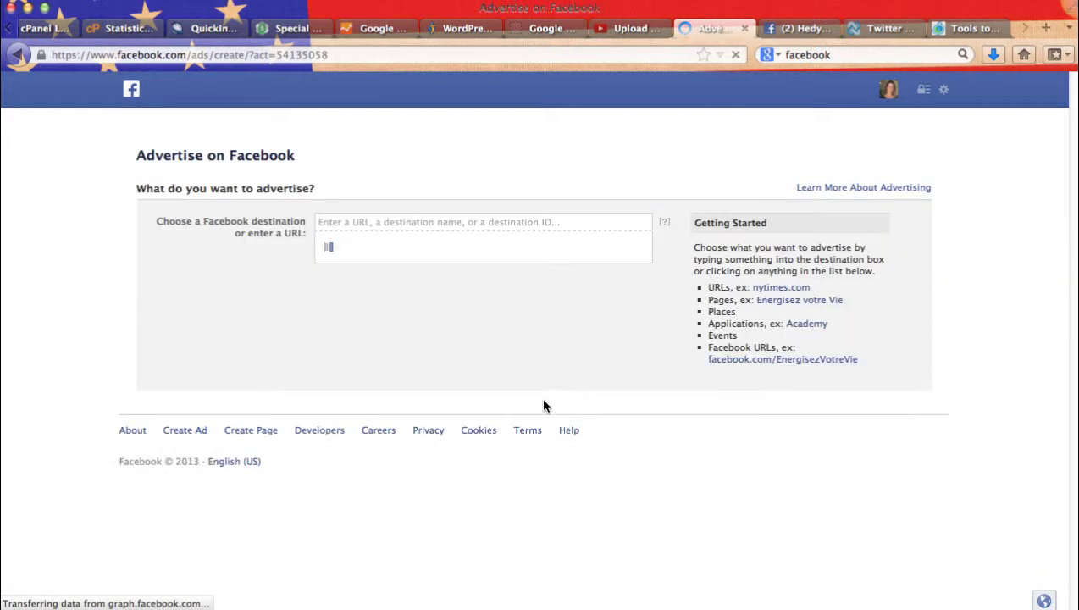
scroll(545, 407, "down", 5)
scroll(545, 407, "up", 3)
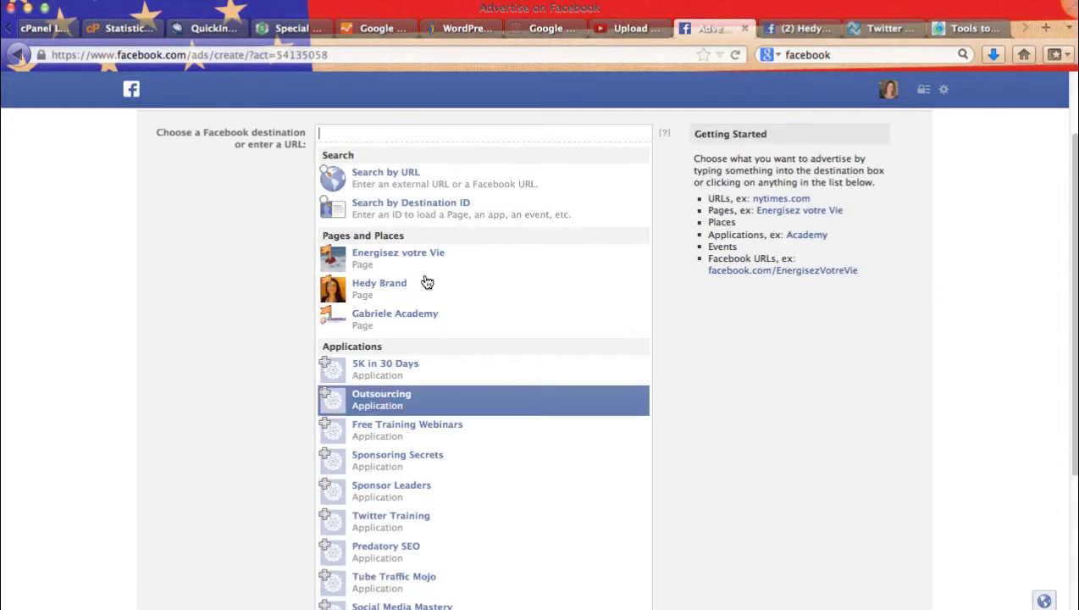
left_click(389, 292)
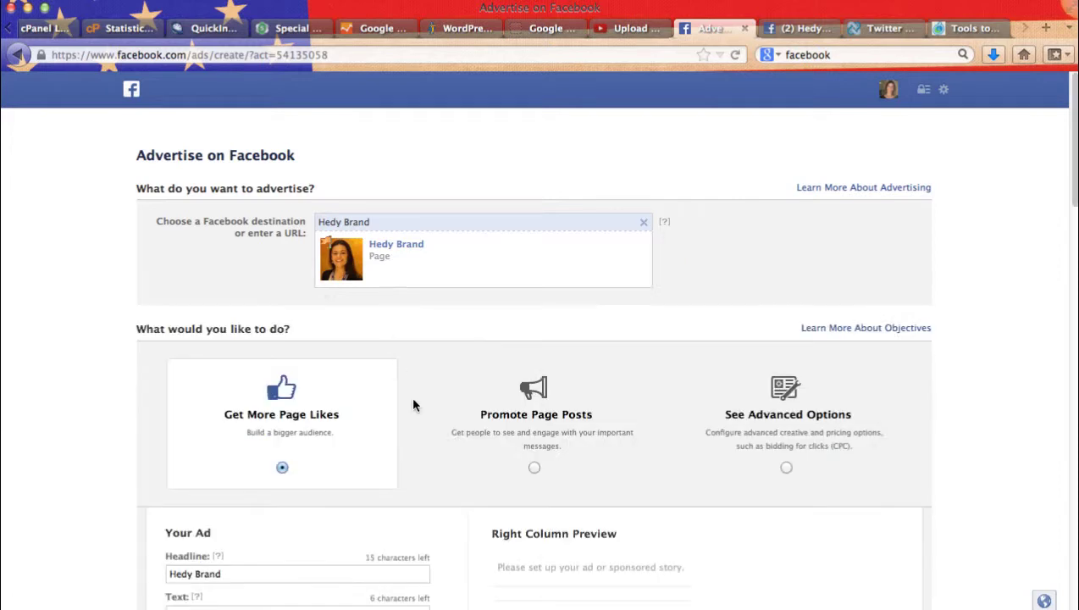
Switch the objective to Promote Page Posts and pick the mlspwednesdaywebinar post.
left_click(533, 469)
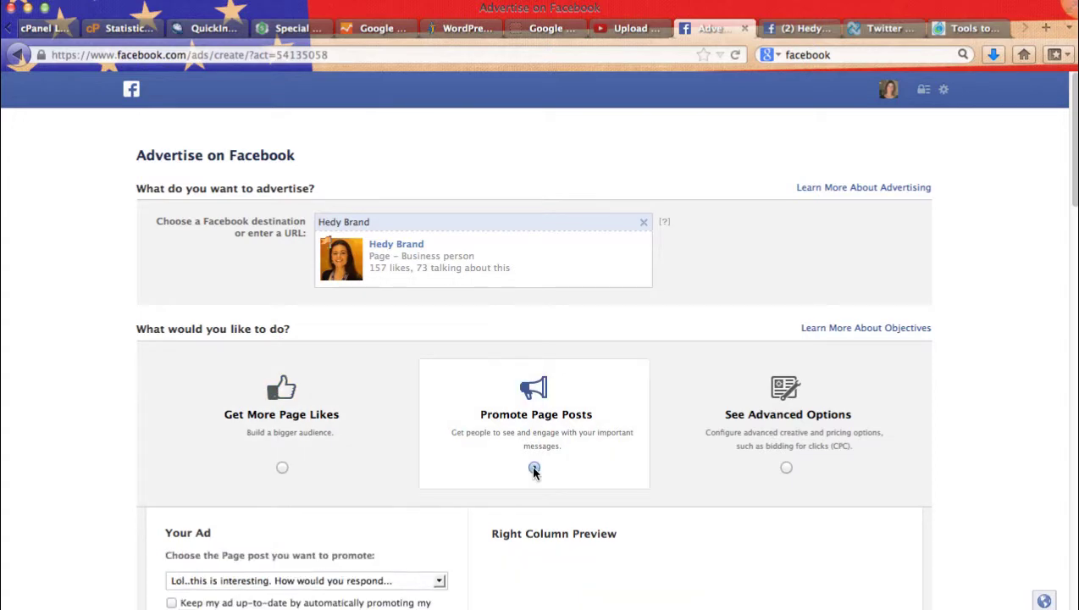
scroll(533, 473, "down", 4)
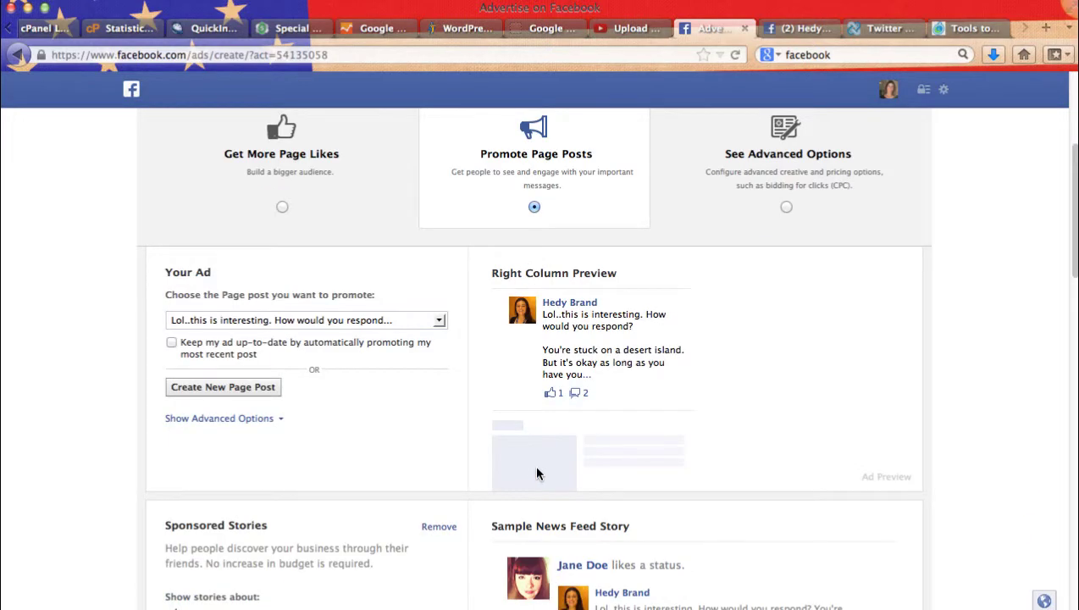
left_click(438, 320)
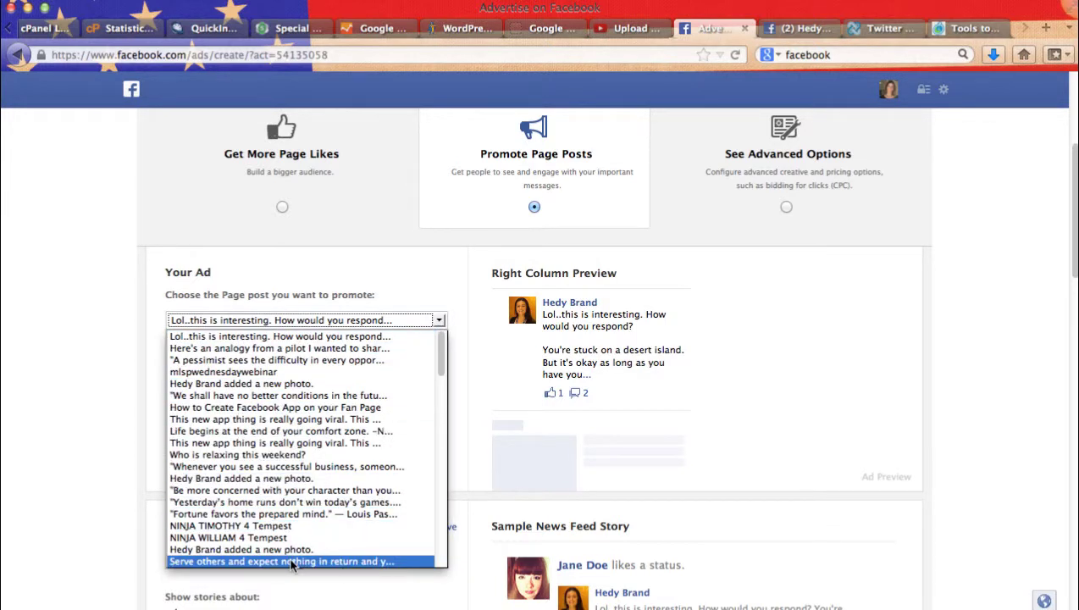
left_click(286, 377)
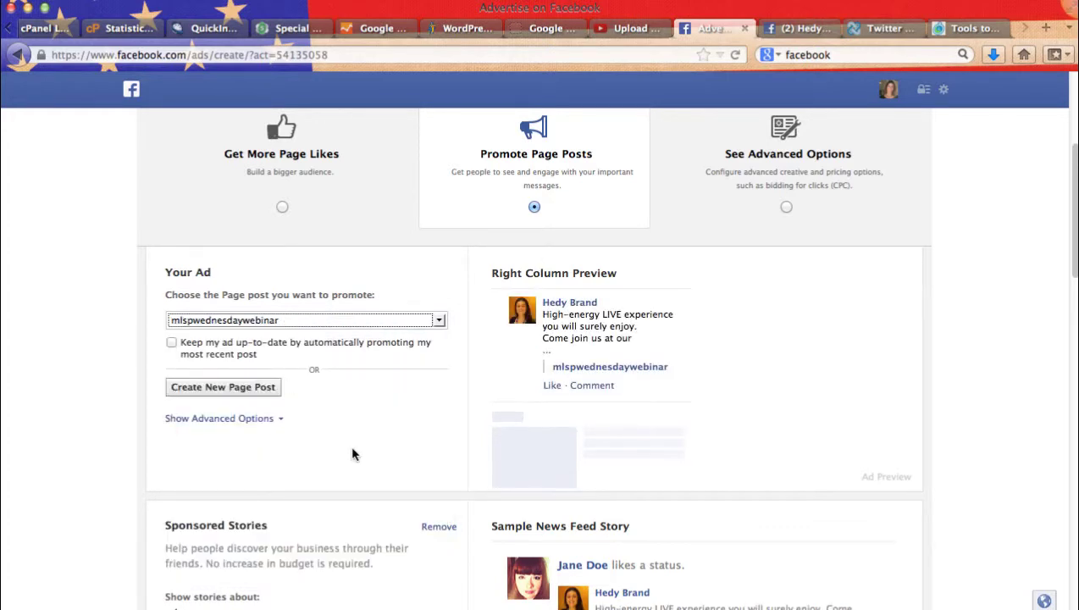
Remove France from the audience's targeted locations.
scroll(353, 454, "down", 3)
scroll(353, 455, "down", 3)
scroll(353, 454, "down", 2)
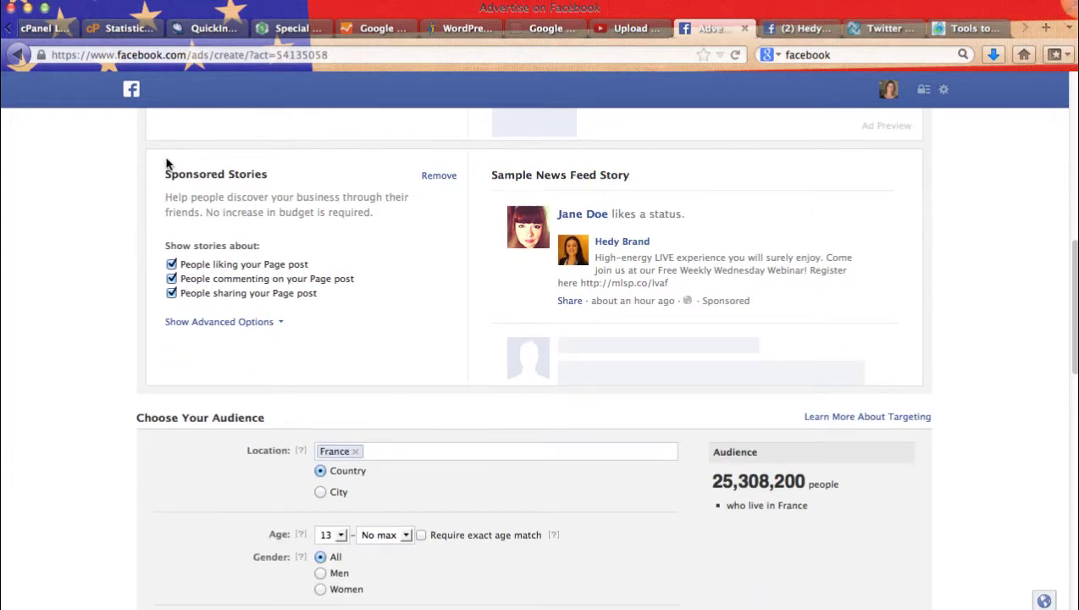
scroll(540, 364, "down", 3)
scroll(354, 270, "down", 3)
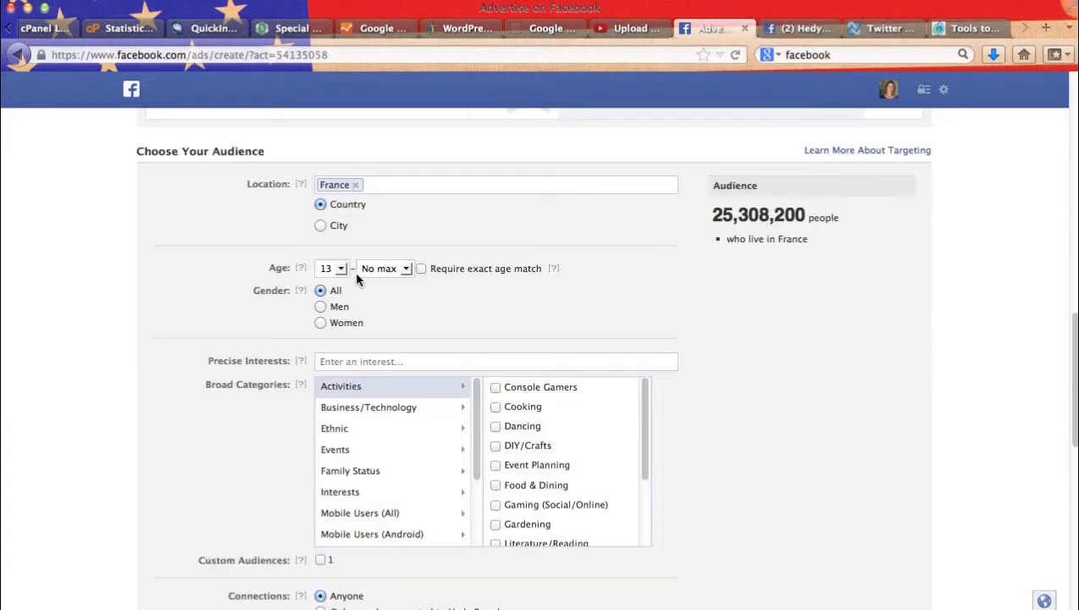
left_click(355, 186)
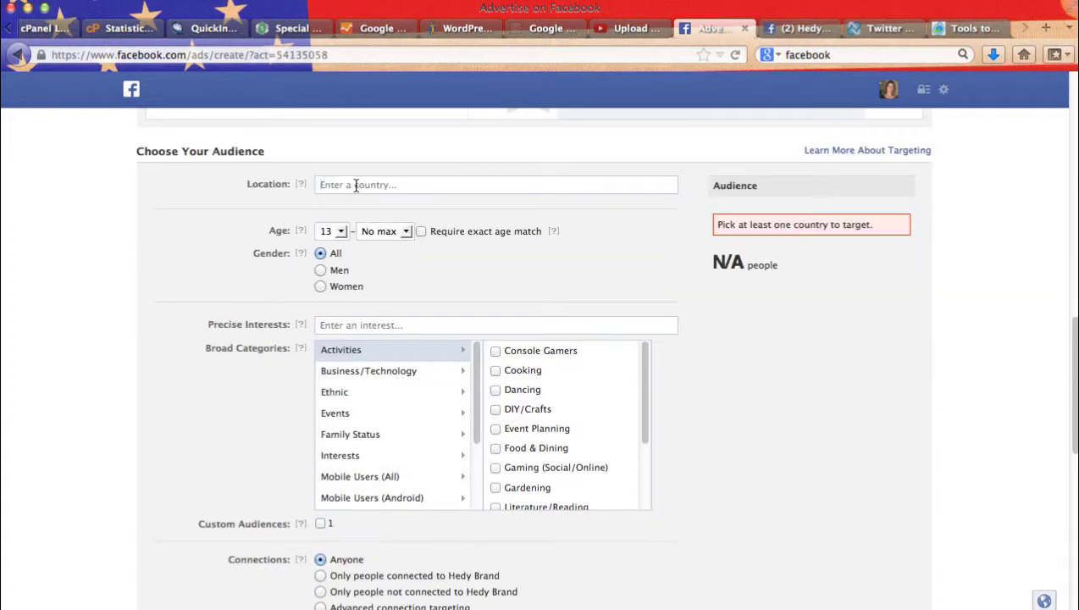
scroll(442, 488, "down", 2)
scroll(440, 487, "up", 2)
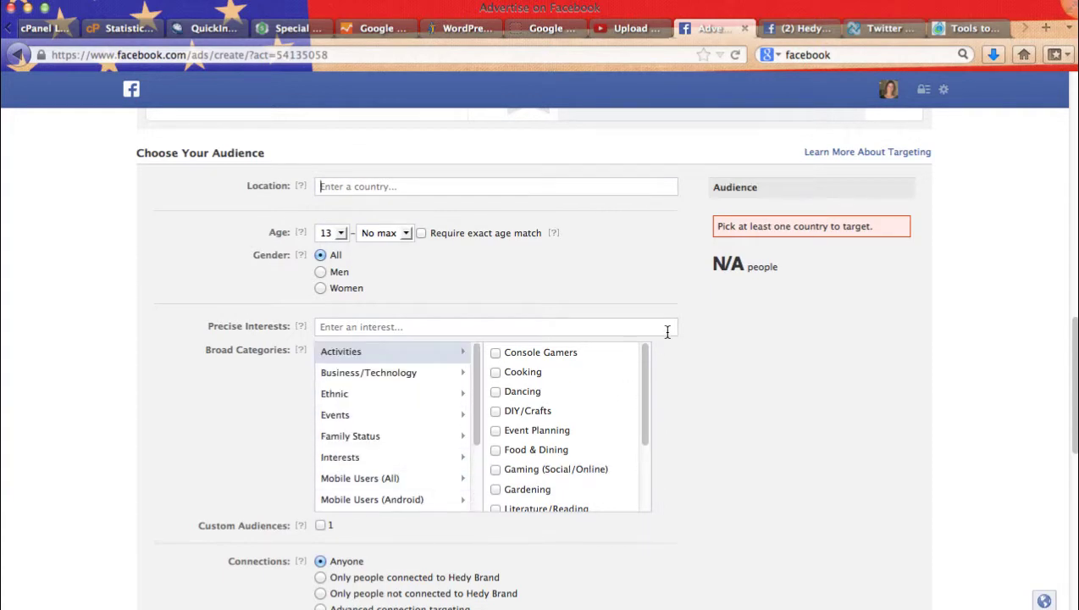
scroll(667, 332, "up", 10)
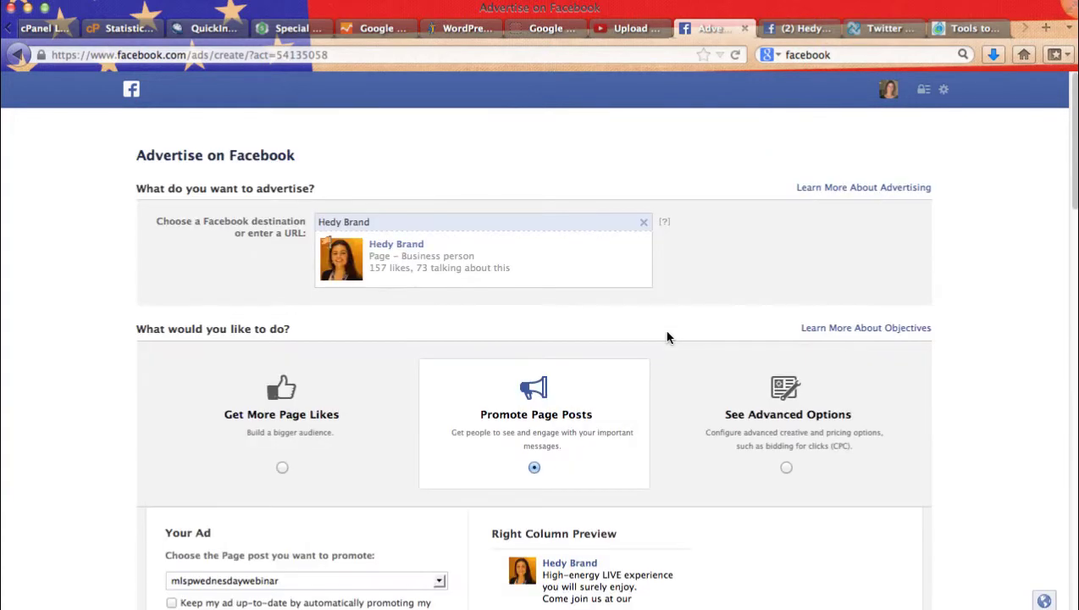
Replace Hedy Brand with the Outsourcing app as the ad destination, making it a Get New Users ad.
left_click(643, 222)
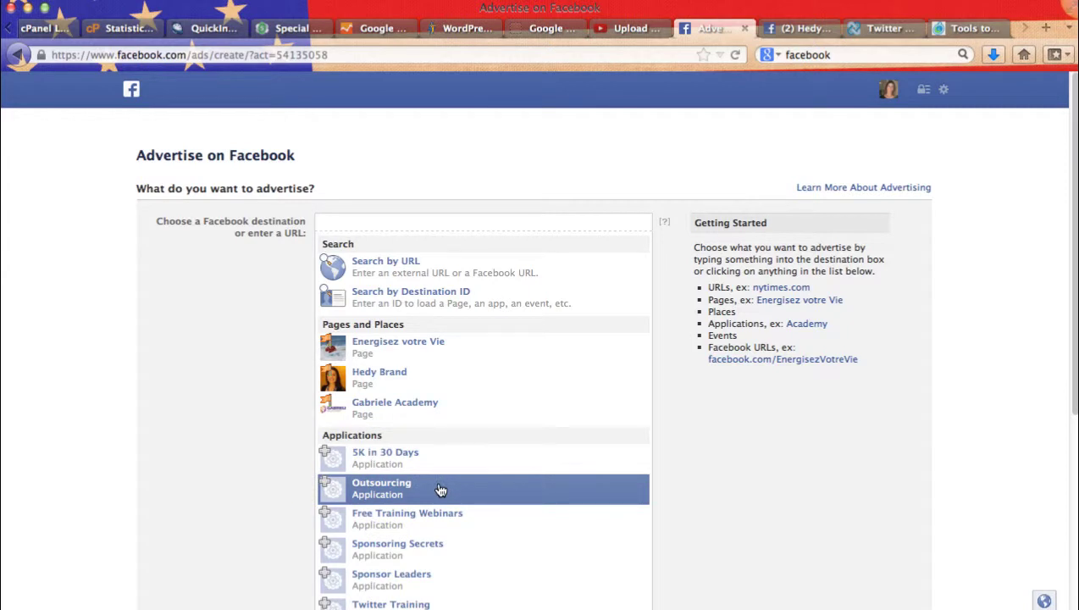
scroll(440, 491, "down", 3)
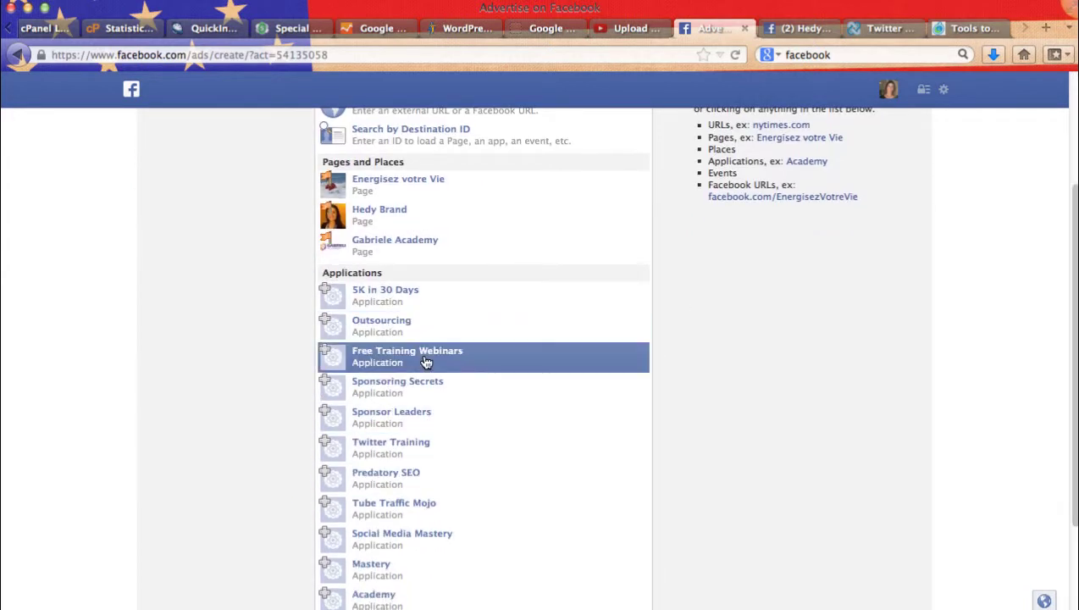
left_click(413, 330)
key("ctrl+Tab")
left_click(709, 25)
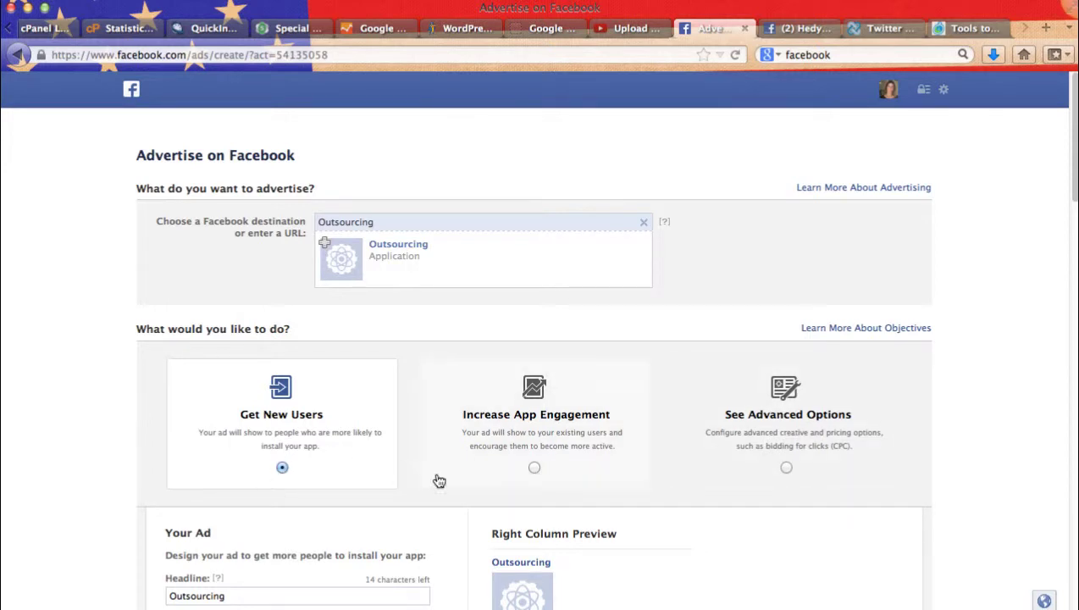
scroll(566, 472, "down", 3)
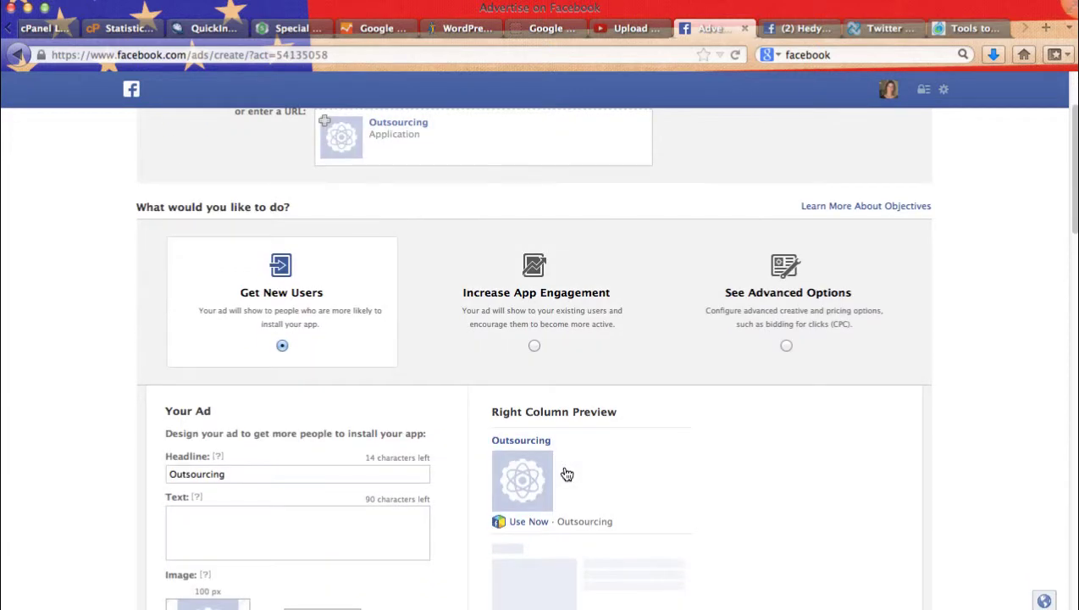
scroll(564, 472, "down", 6)
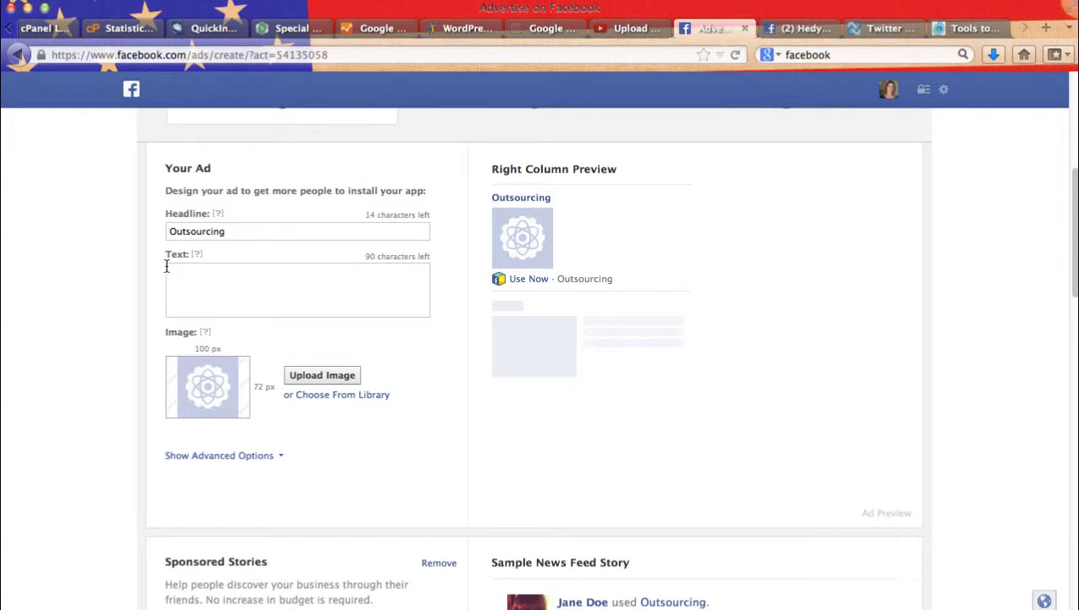
scroll(471, 498, "down", 4)
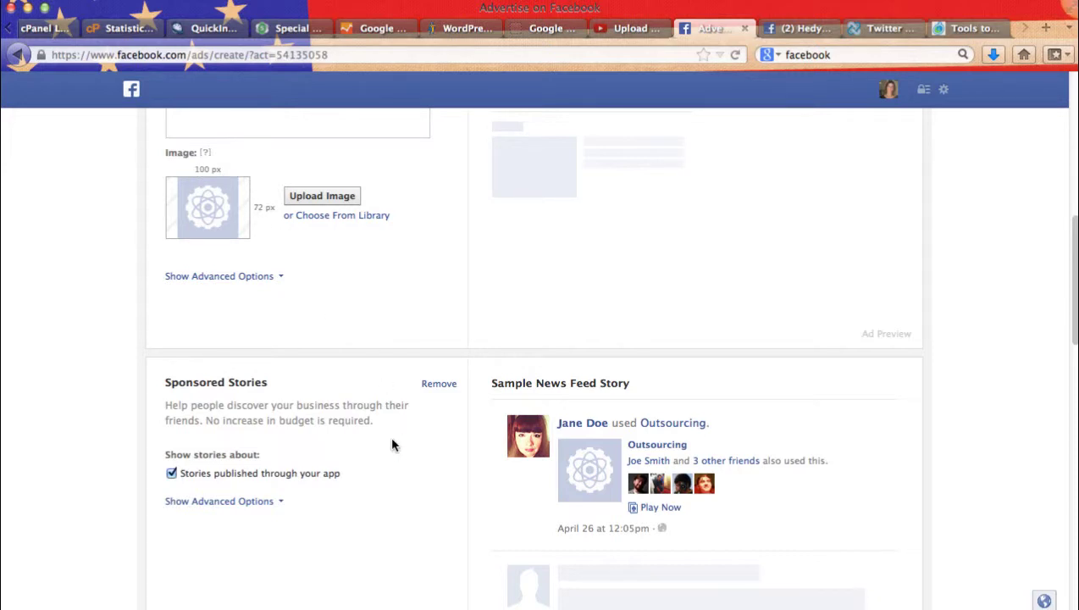
scroll(392, 443, "down", 10)
scroll(389, 435, "down", 2)
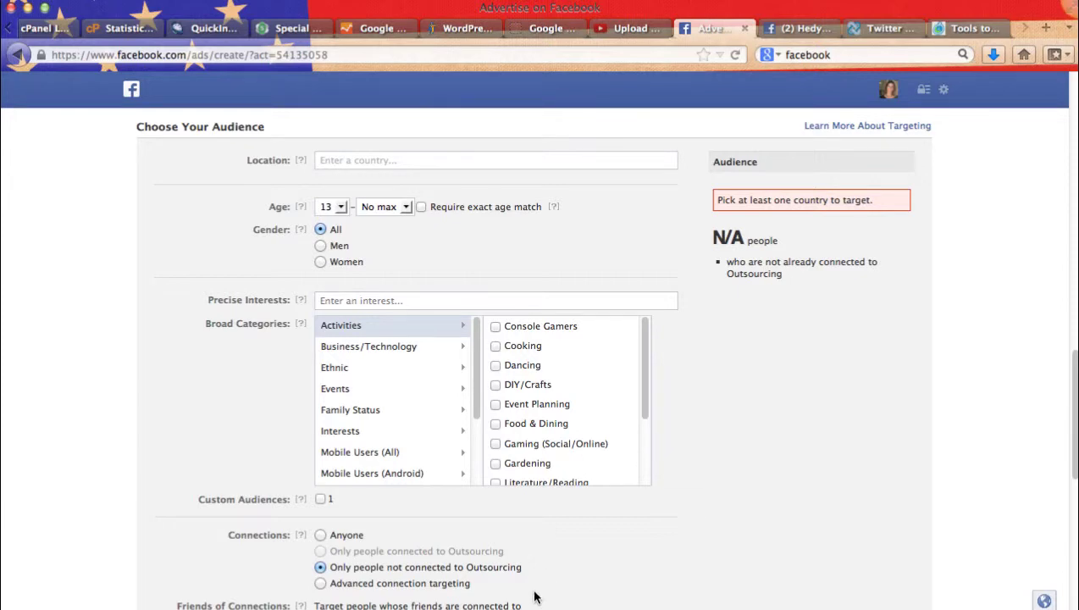
scroll(535, 590, "down", 10)
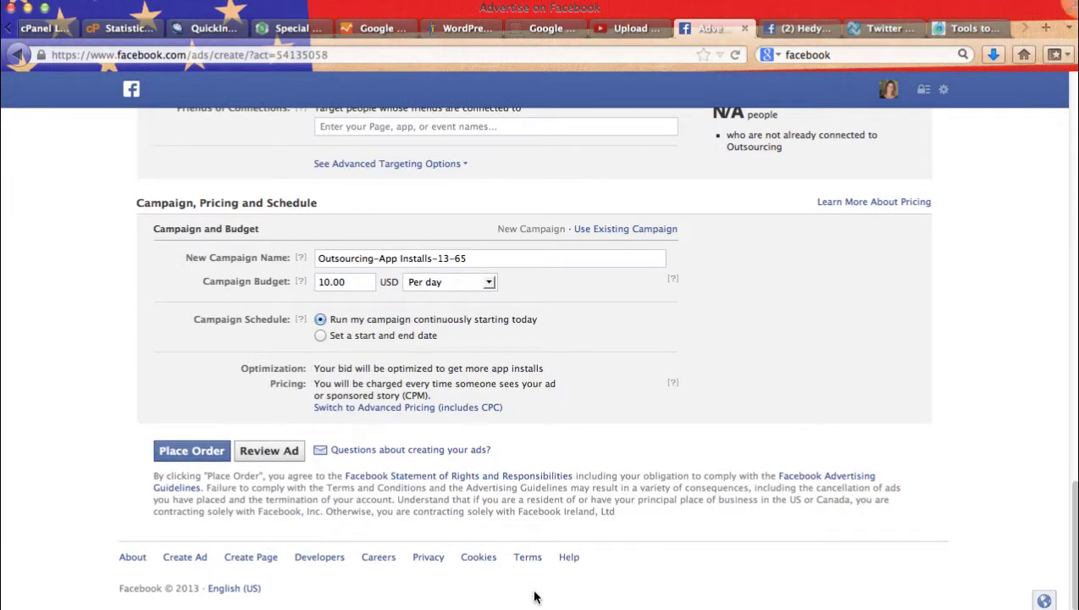
scroll(565, 450, "up", 20)
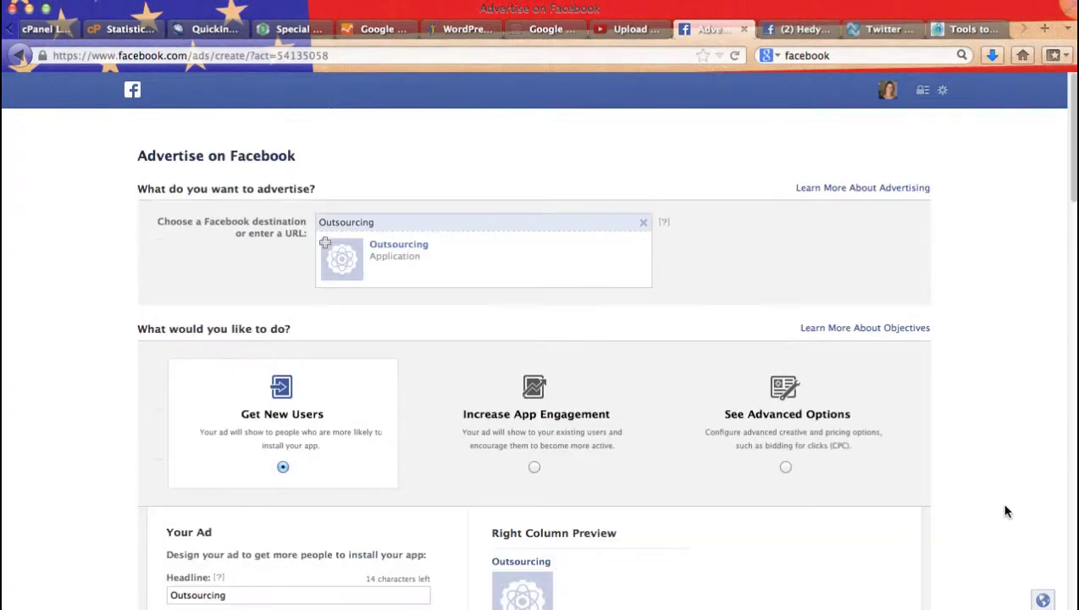